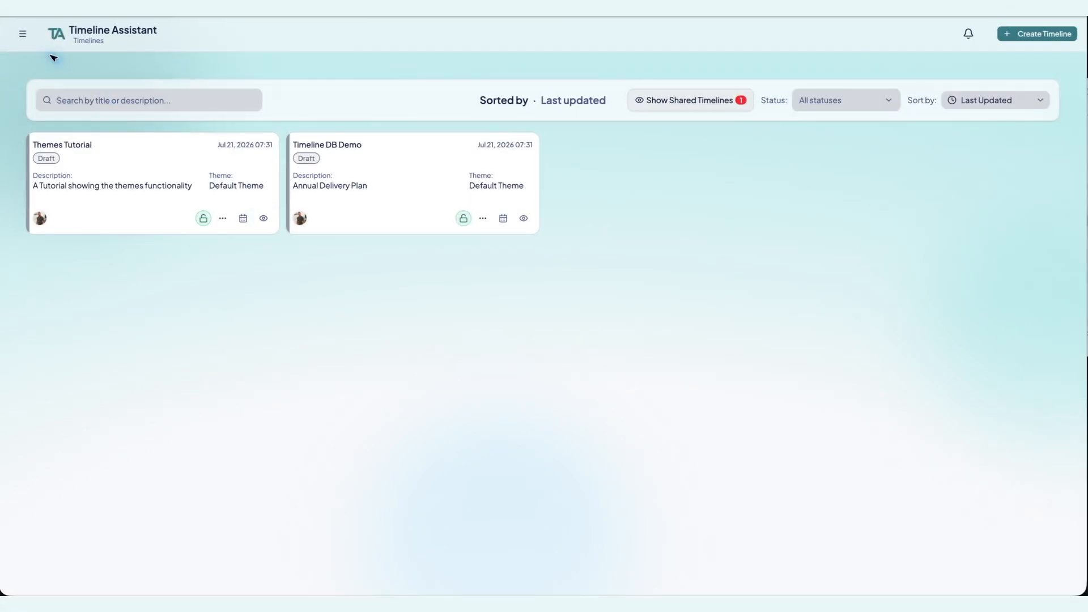
# Open the Timeline Themes library and start creating a new theme from it
pyautogui.click(22, 34)
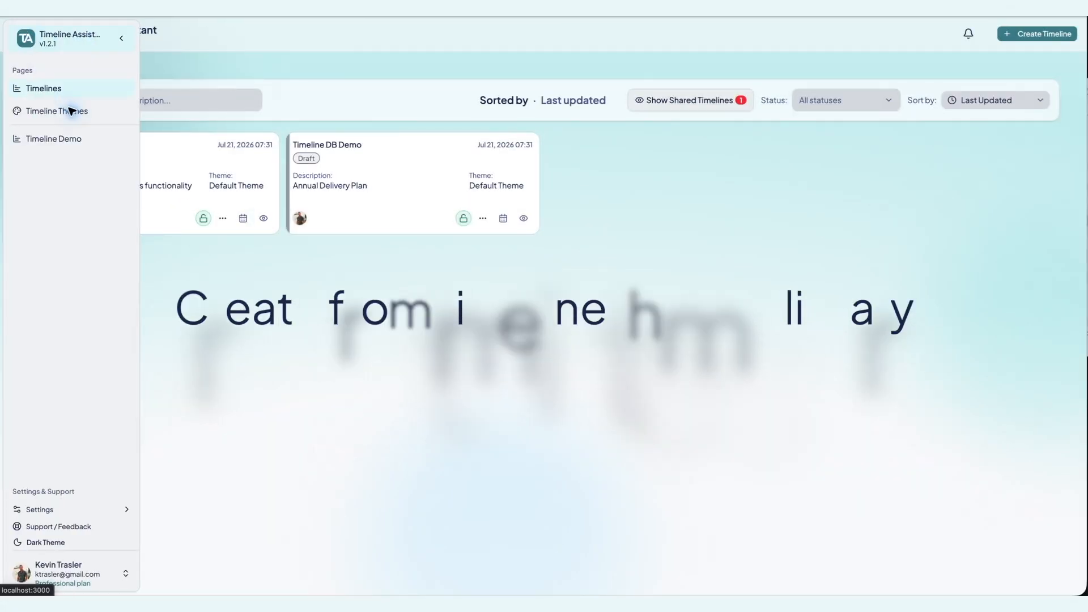
pyautogui.click(73, 110)
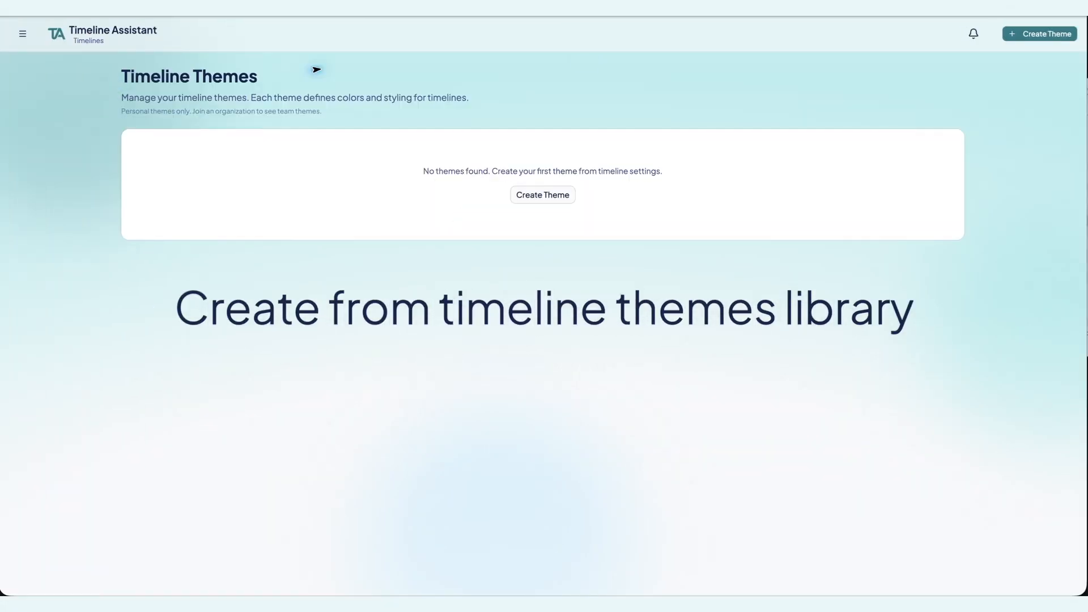
pyautogui.click(1040, 34)
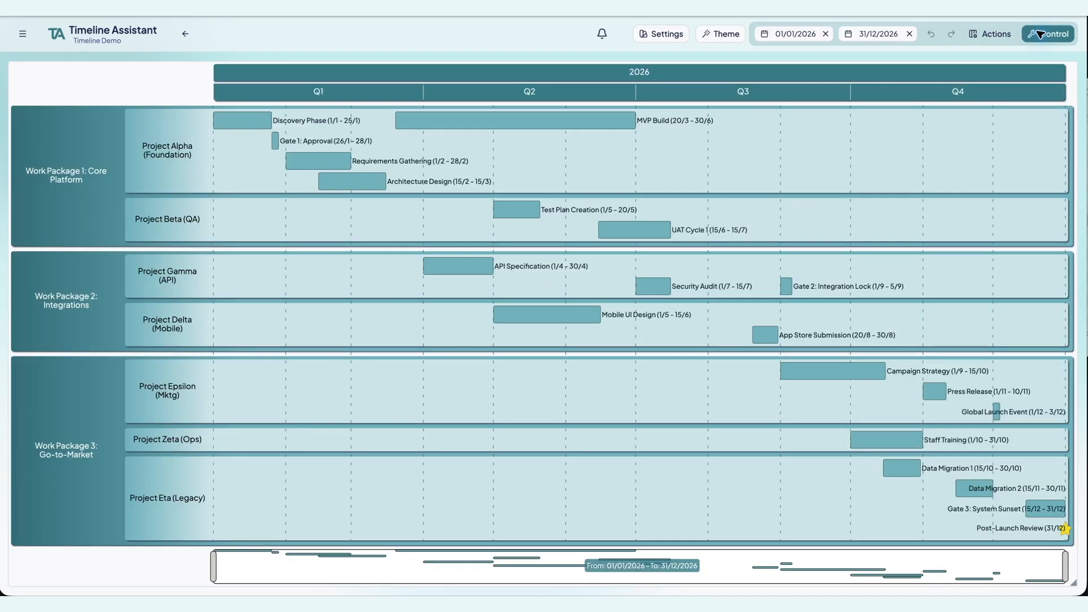
# Return to the timelines list and open the Themes Tutorial timeline
pyautogui.click(23, 33)
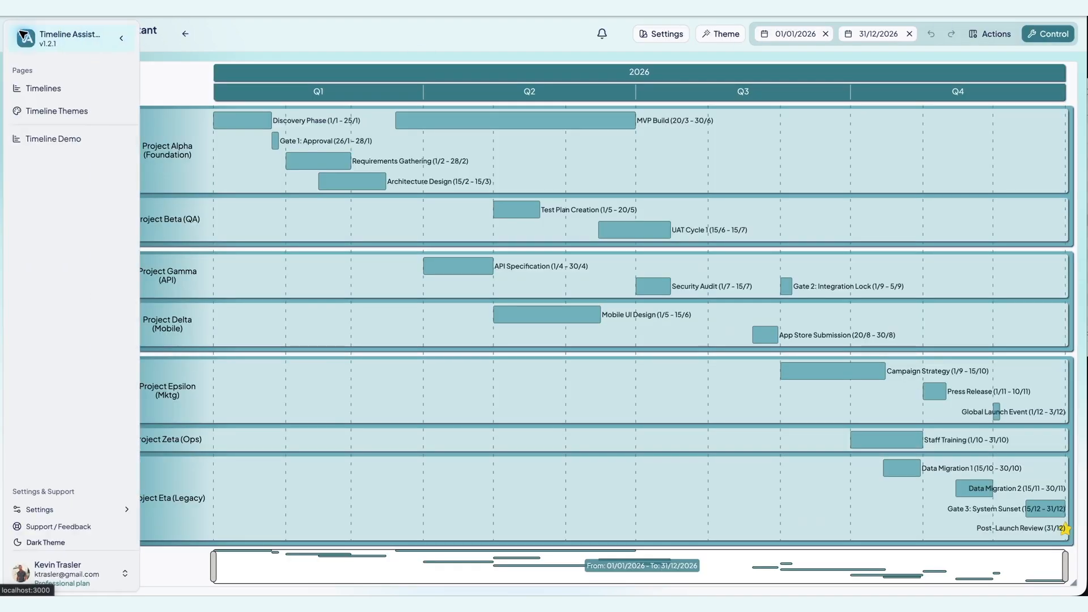
pyautogui.click(68, 86)
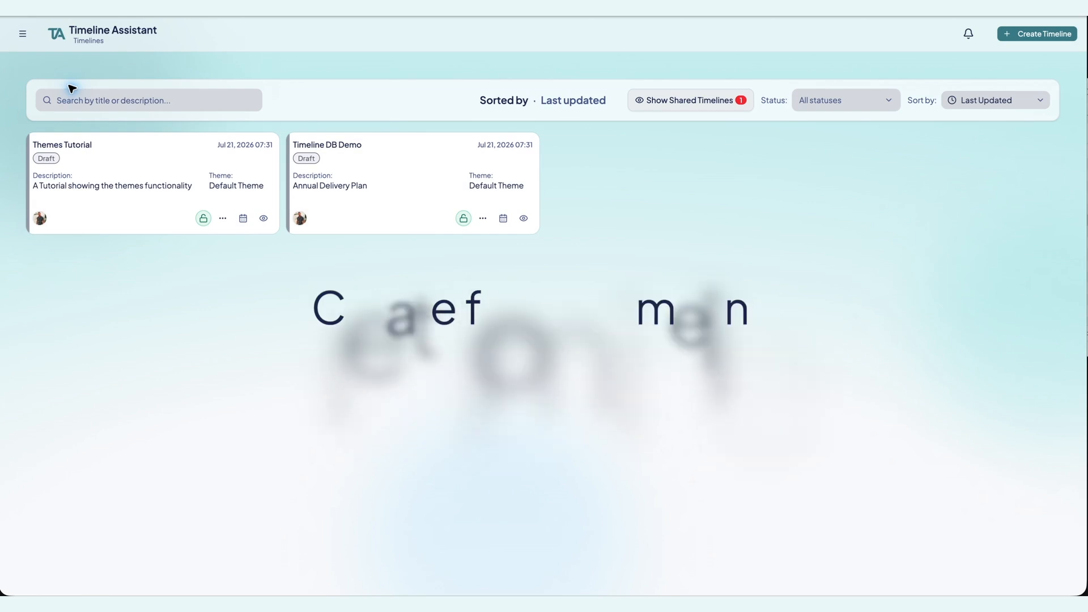
pyautogui.click(263, 218)
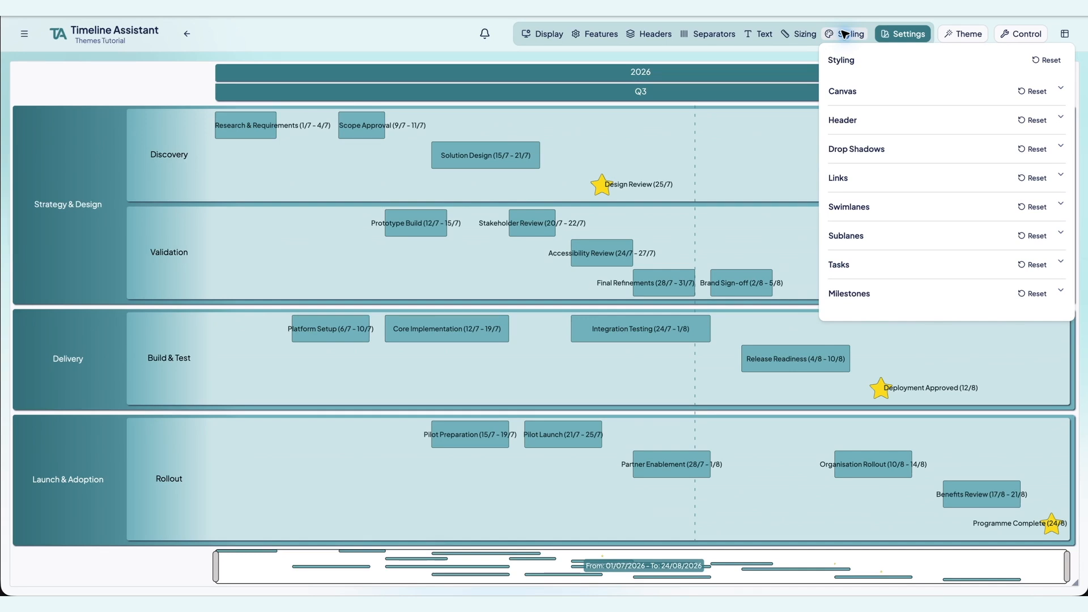
# Set the canvas fill color to #F5F1EA and its stroke color to #24182E
pyautogui.click(947, 90)
pyautogui.hotkey('ctrl', 'a')
pyautogui.write('#F5F1EA')
pyautogui.press('Tab')
pyautogui.write('#24182E')
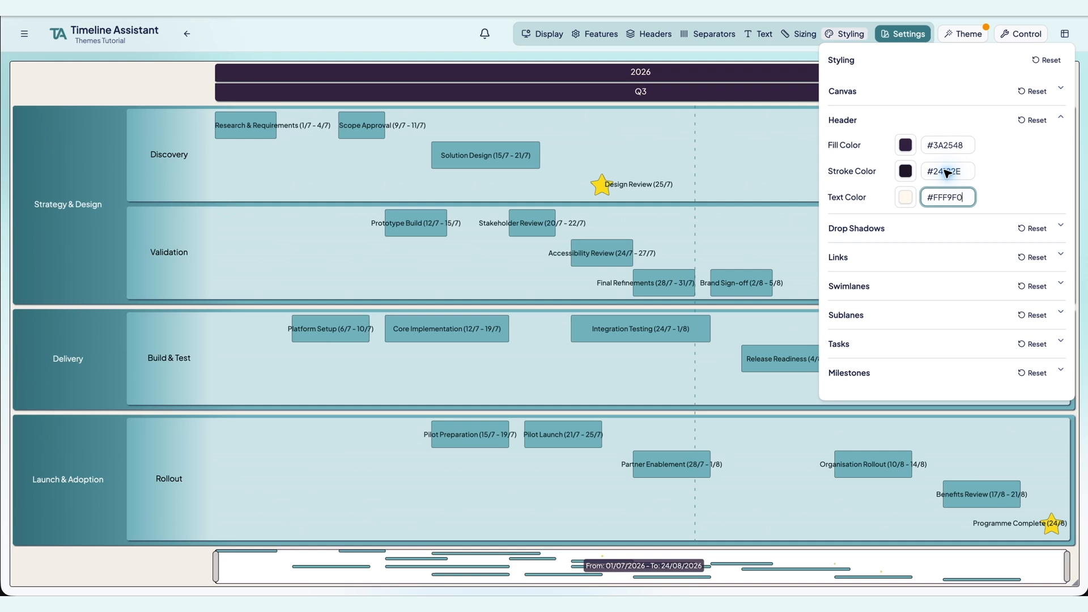
# Disable drop shadows for swimlanes and sublanes, enable them for tasks, and set the shadow color to #24182E
pyautogui.click(948, 228)
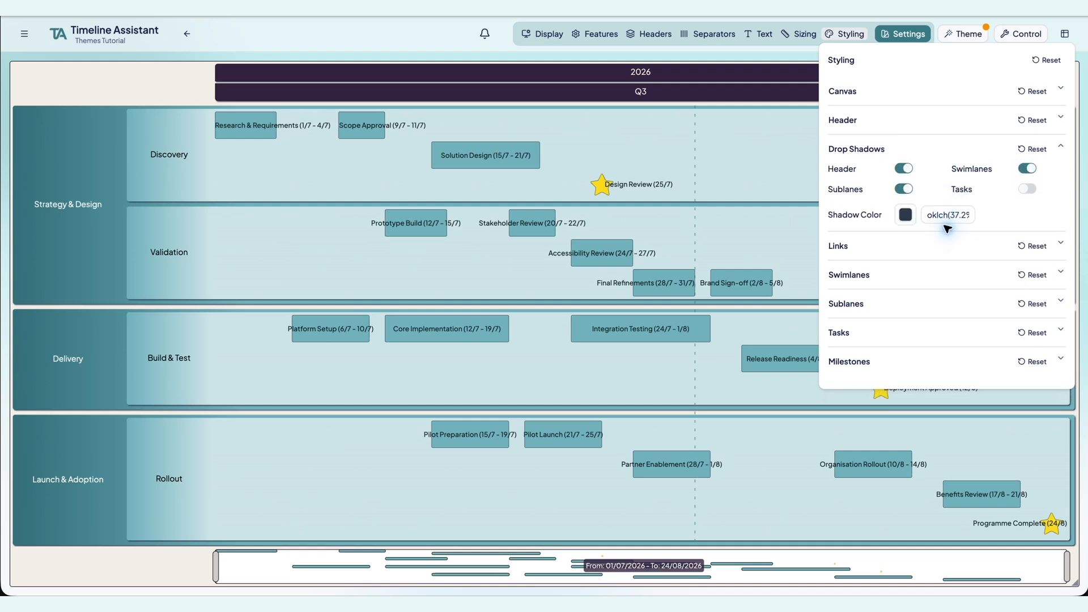
pyautogui.click(1028, 168)
pyautogui.click(904, 189)
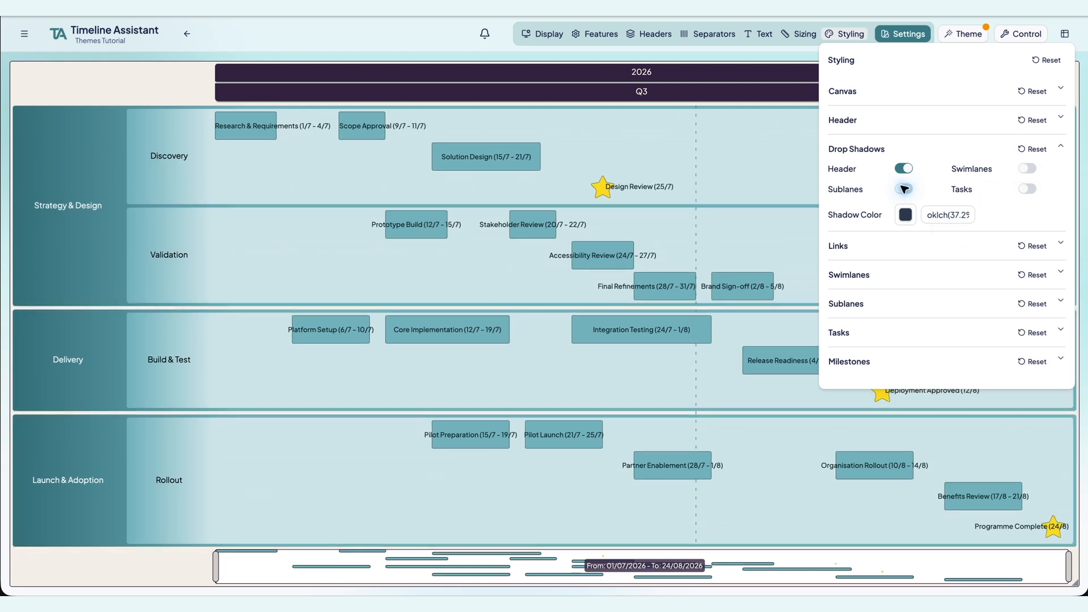
pyautogui.click(1027, 189)
pyautogui.press('Tab')
pyautogui.press('Tab')
pyautogui.write('#24182E')
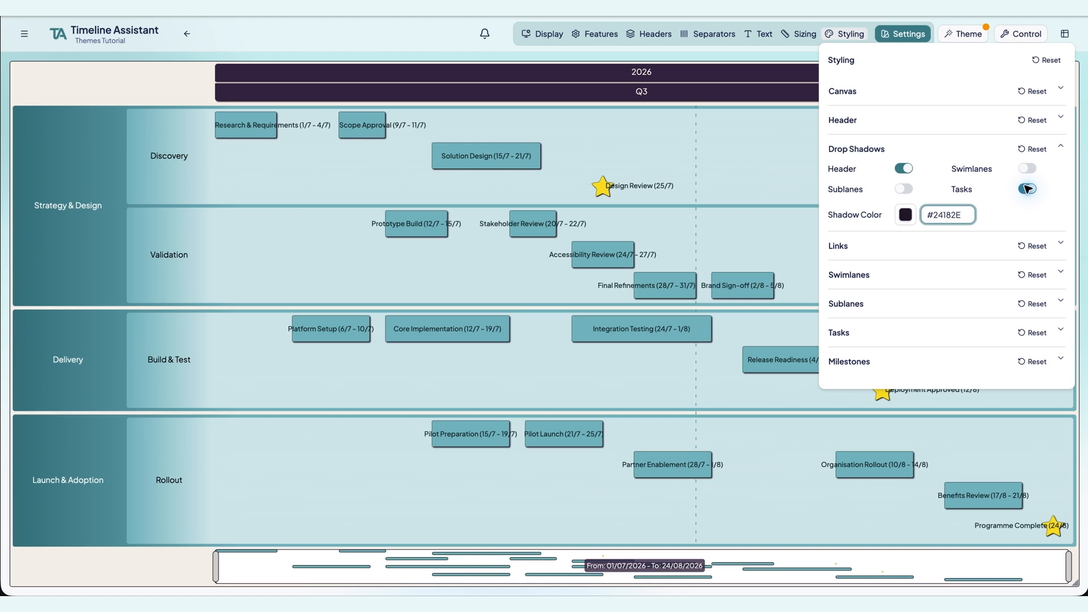
# Open the link styling settings and turn on the display of links between tasks on the timeline
pyautogui.click(946, 178)
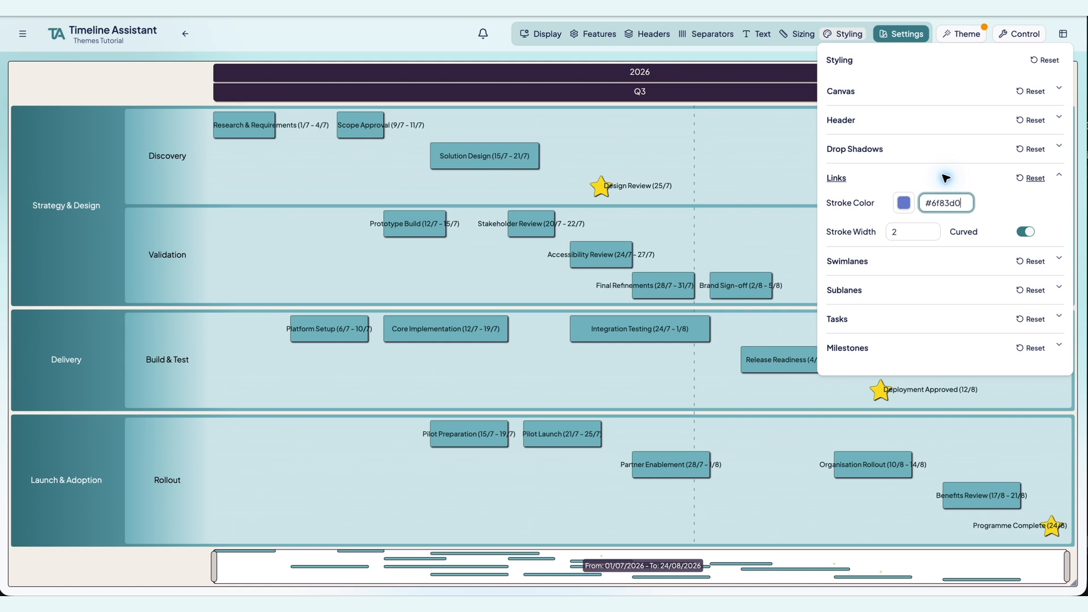
pyautogui.click(540, 34)
pyautogui.click(539, 34)
pyautogui.click(536, 130)
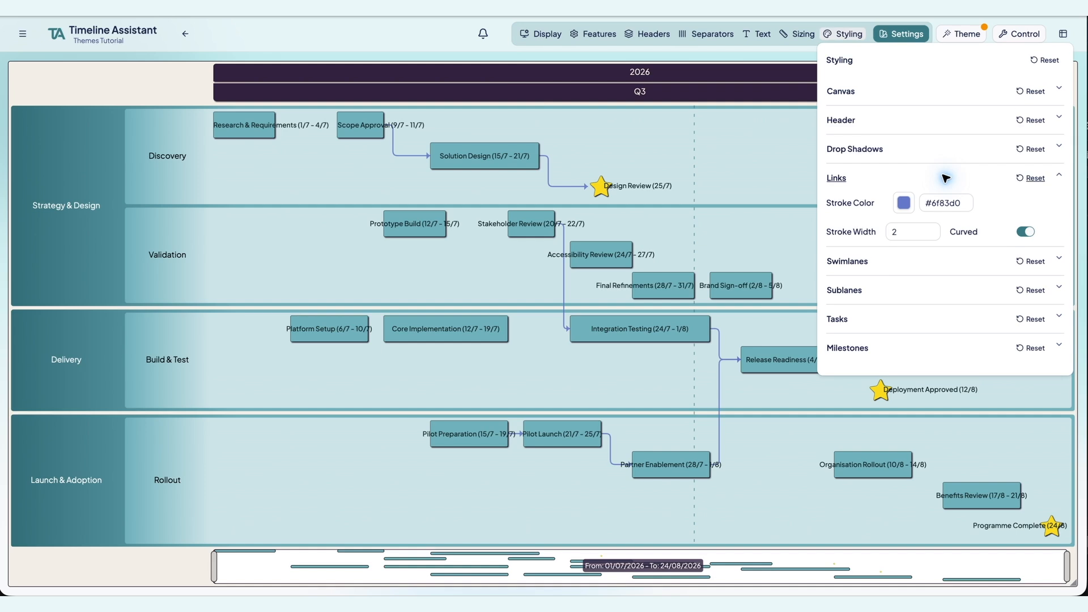
# Set the links' stroke color to #80668A and their stroke width to 4
pyautogui.press('Tab')
pyautogui.write('#80668A')
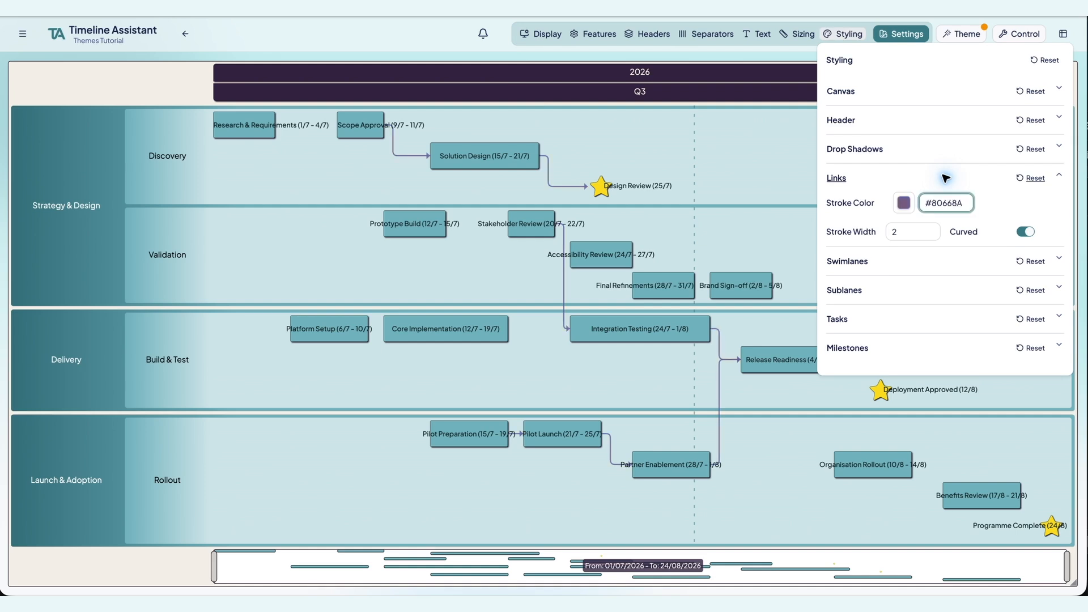
pyautogui.press('Tab')
pyautogui.write('4')
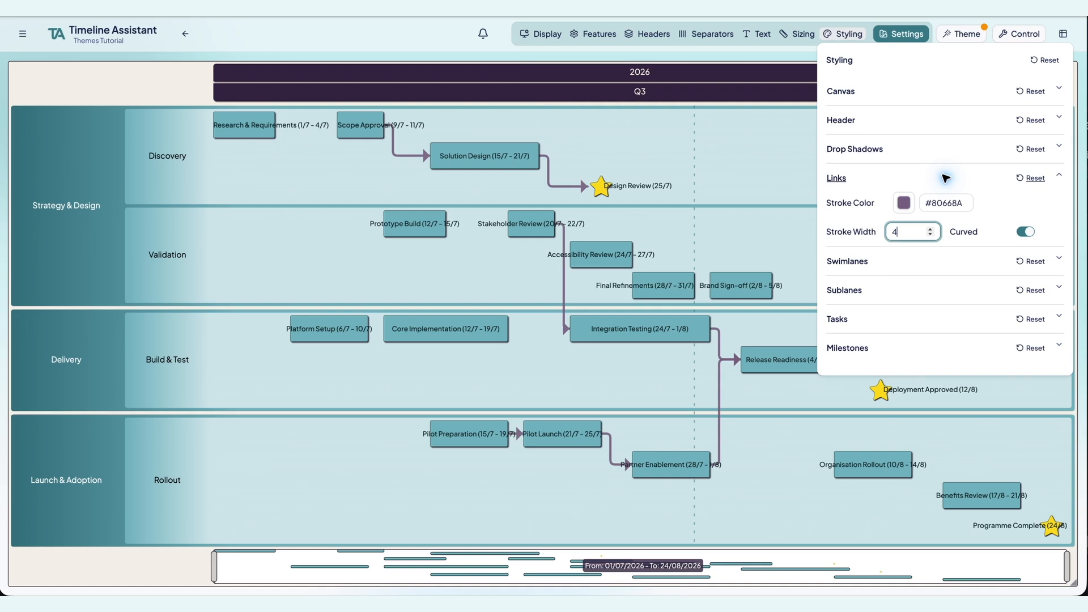
# Open the Swimlanes styling settings and, after them, the Sublanes styling settings
pyautogui.click(947, 261)
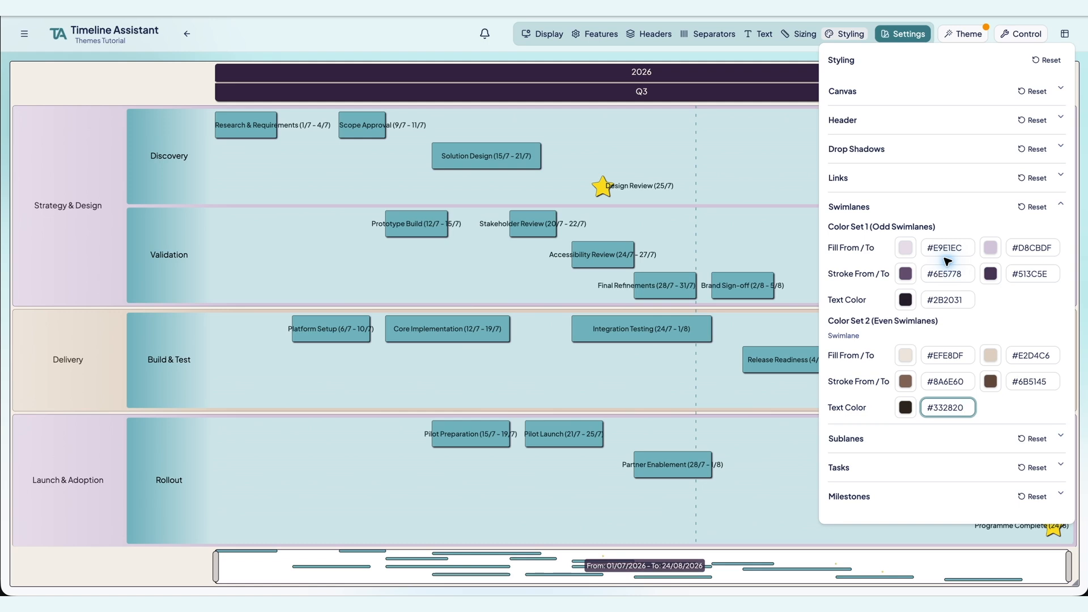
pyautogui.click(948, 438)
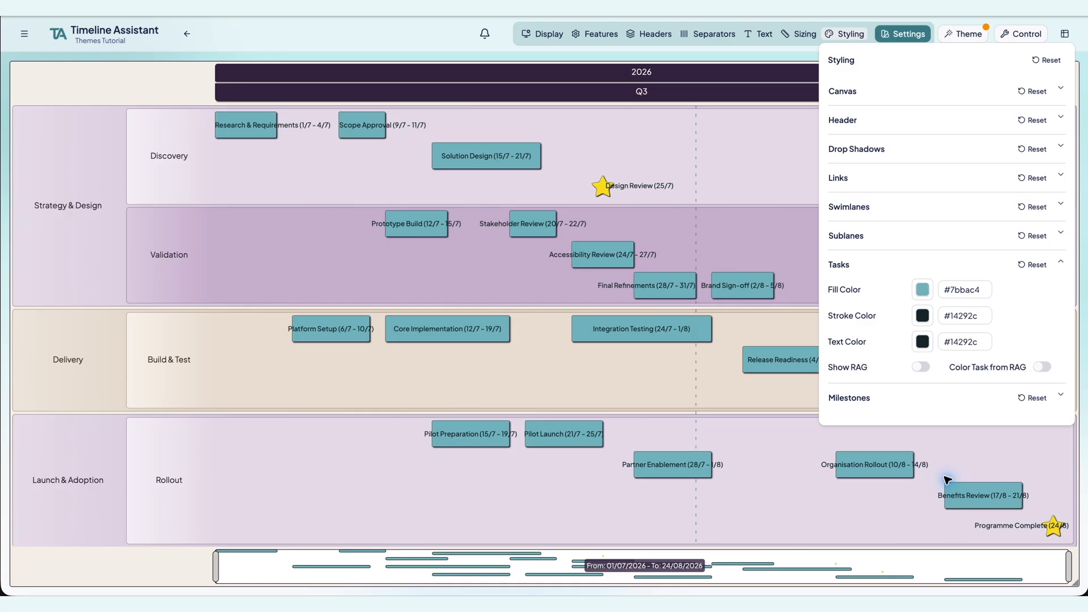
# Set the tasks' fill color to #D99A82, stroke color to #7D3528 and text color to #2B2031
pyautogui.press('Tab')
pyautogui.write('#D99A82')
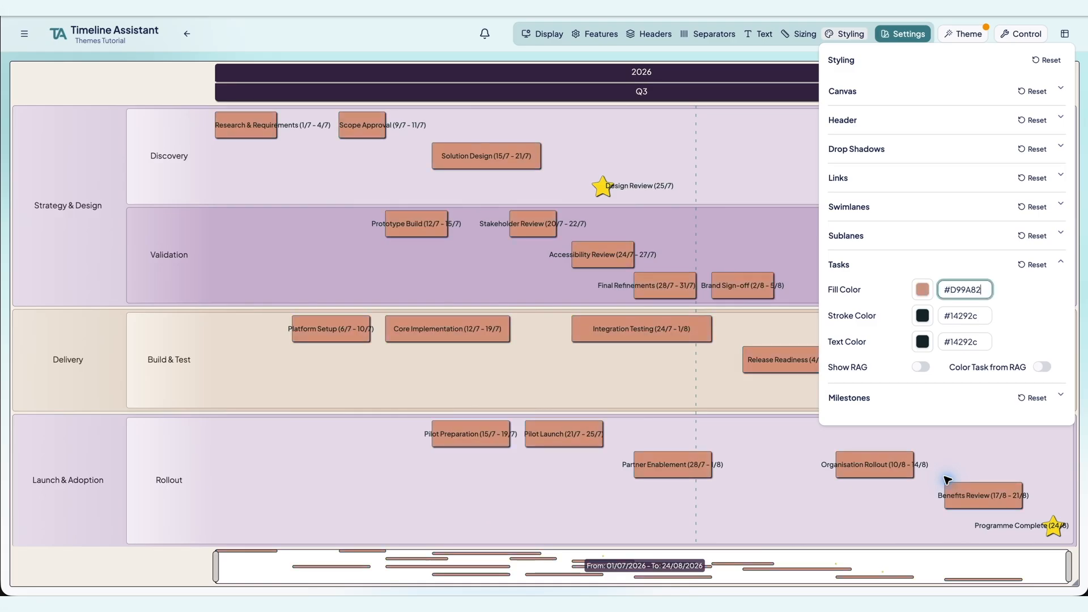
pyautogui.press('Tab')
pyautogui.write('#7D3528')
pyautogui.press('Tab')
pyautogui.write('#2B2031')
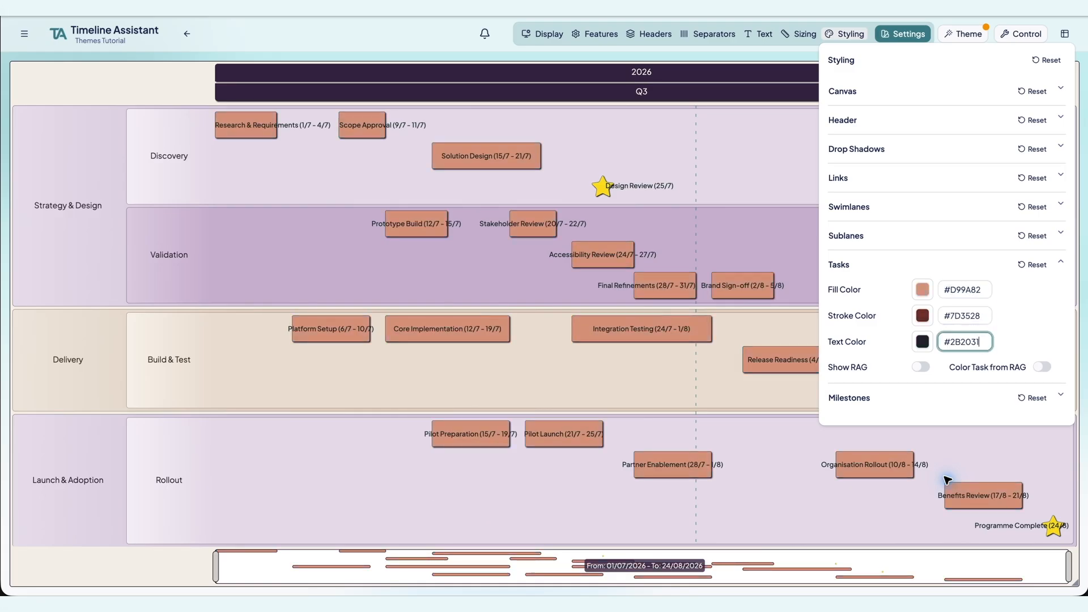
# Turn on Show RAG for tasks, and try Color Task from RAG before switching that option off again
pyautogui.click(921, 368)
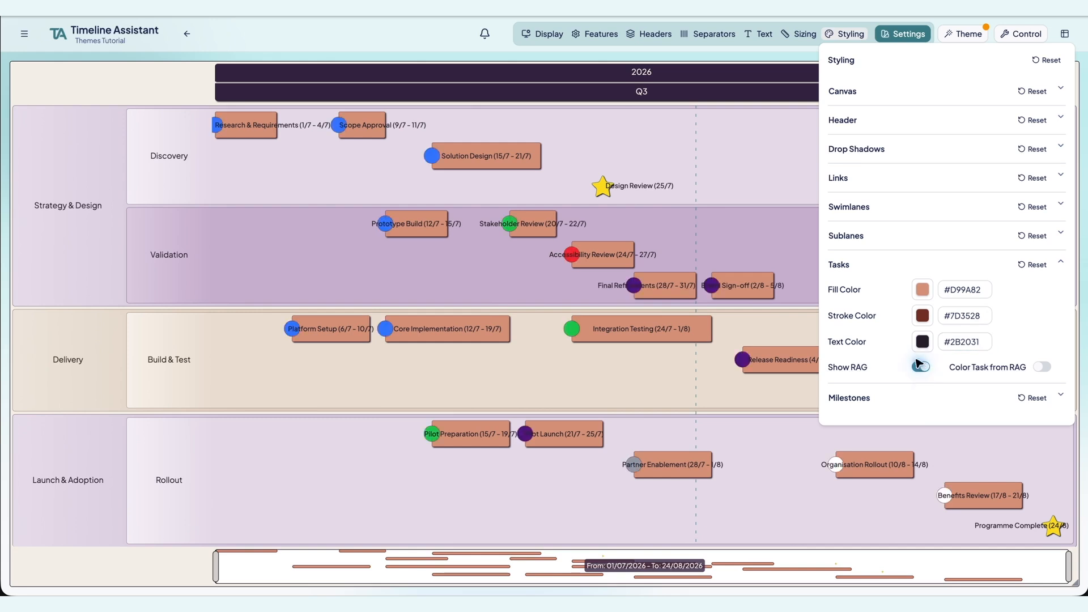
pyautogui.click(1042, 367)
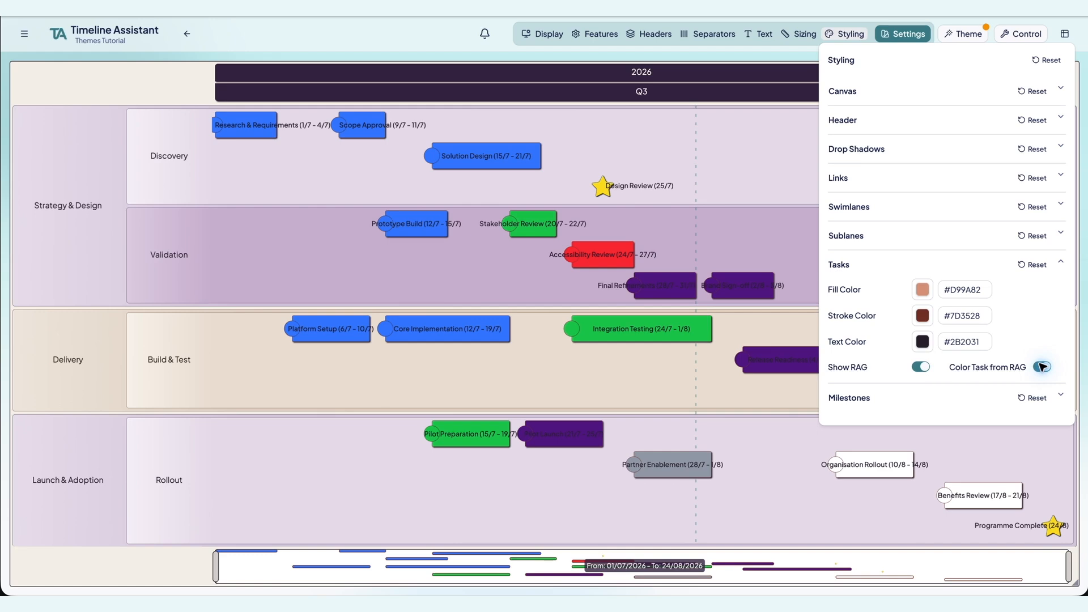
pyautogui.click(1041, 368)
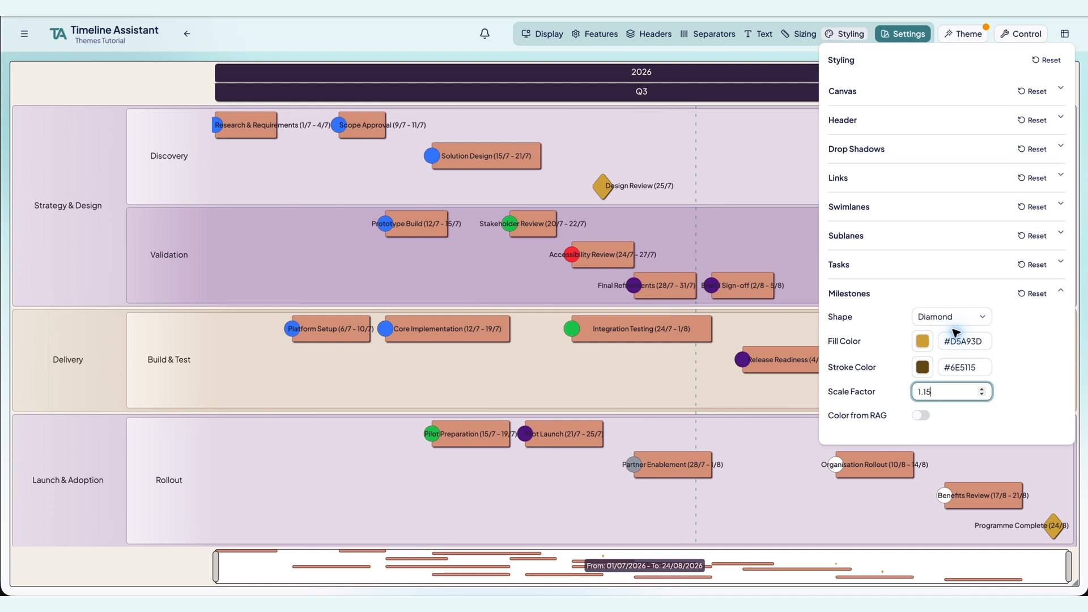
# Set the global corner radius to 6 in the sizing settings
pyautogui.click(799, 34)
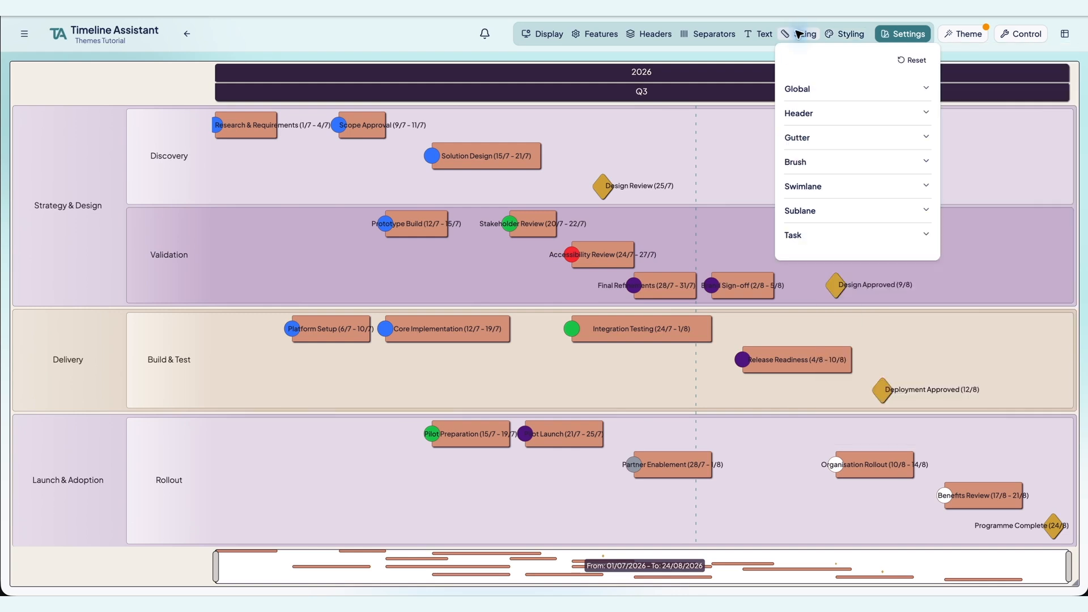
pyautogui.click(858, 89)
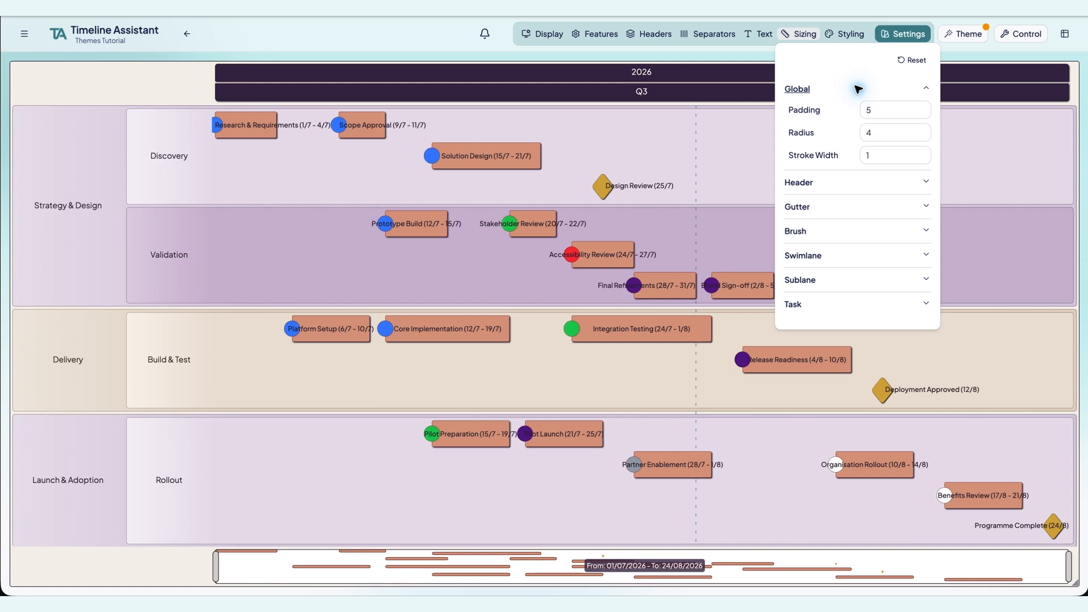
pyautogui.press('Tab')
pyautogui.press('Tab')
pyautogui.write('6')
pyautogui.press('Tab')
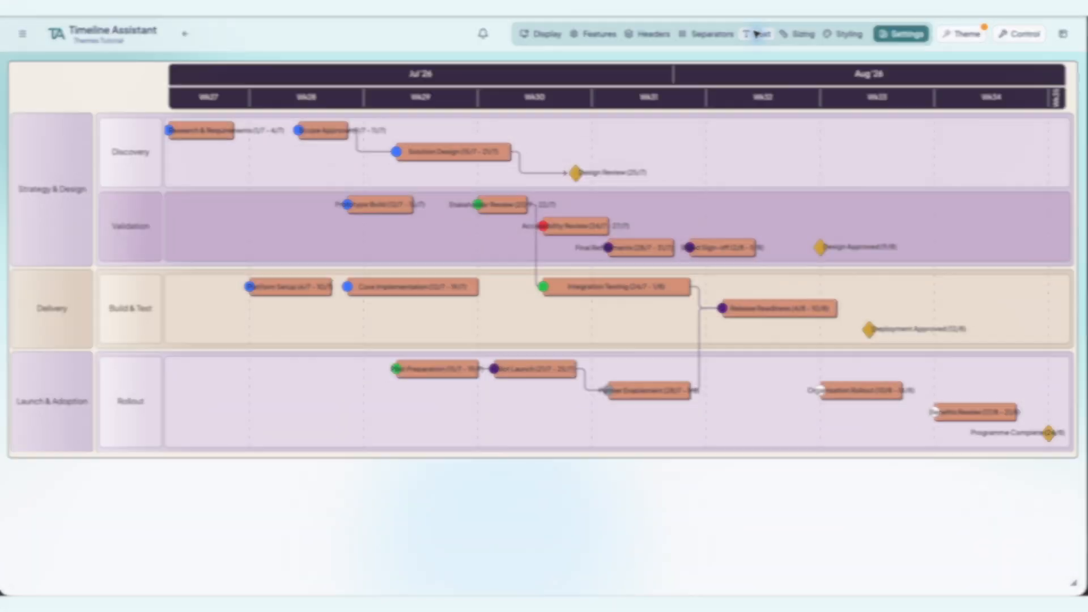
# Set the header text to font size 15 and make it bold
pyautogui.click(759, 33)
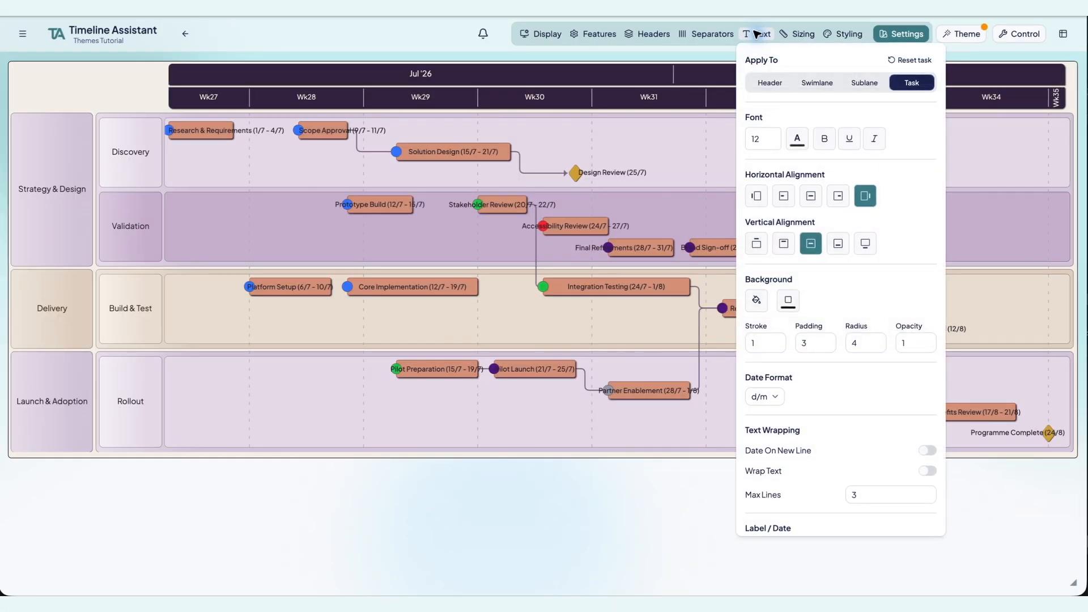
pyautogui.click(770, 82)
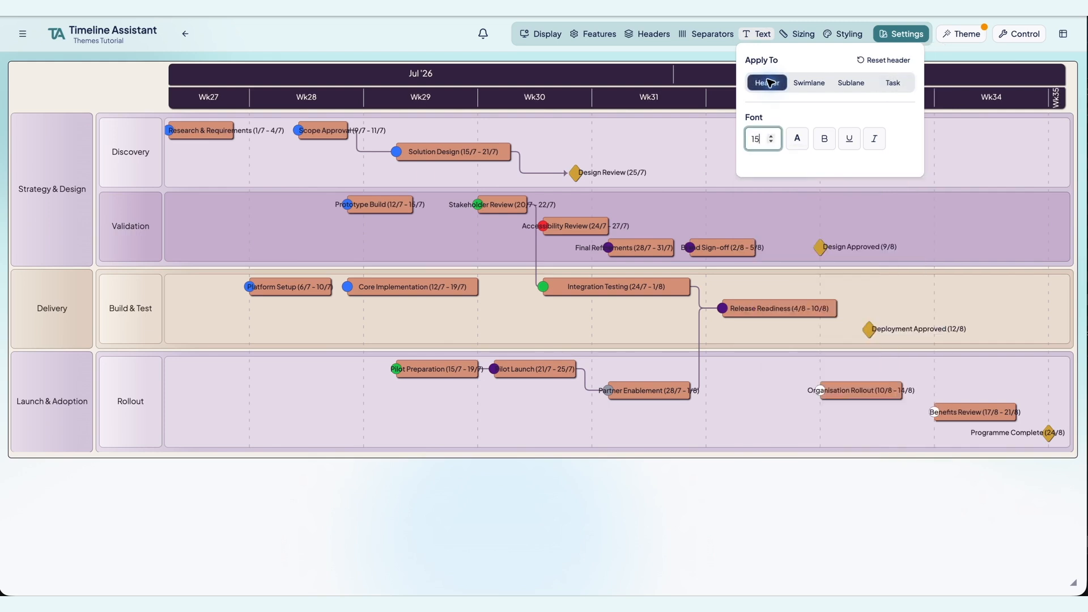
pyautogui.click(825, 138)
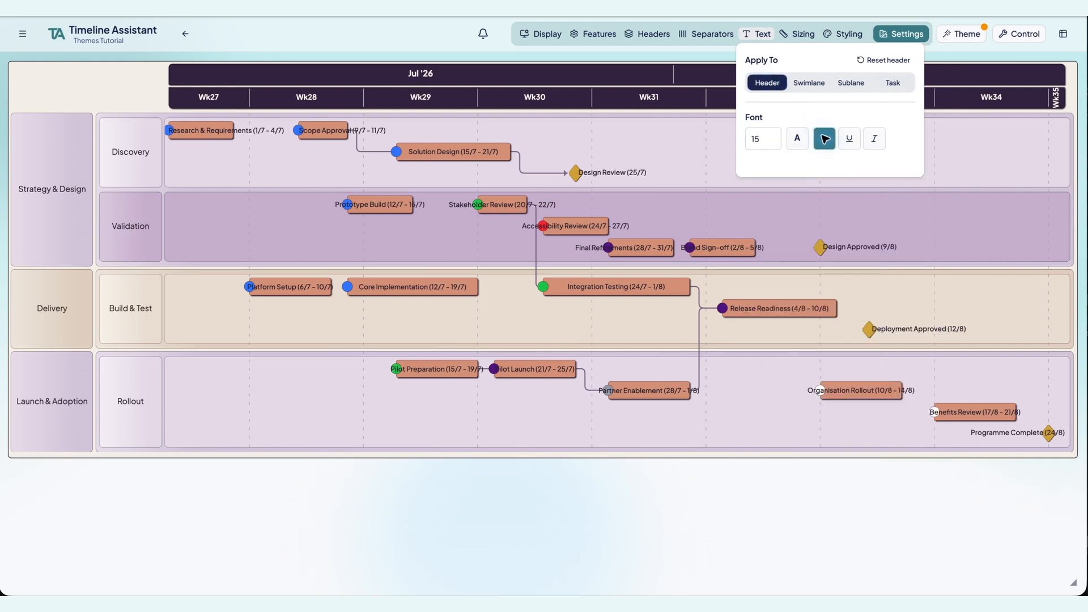
# Set the swimlane text to font size 16, bold and left-aligned
pyautogui.click(810, 83)
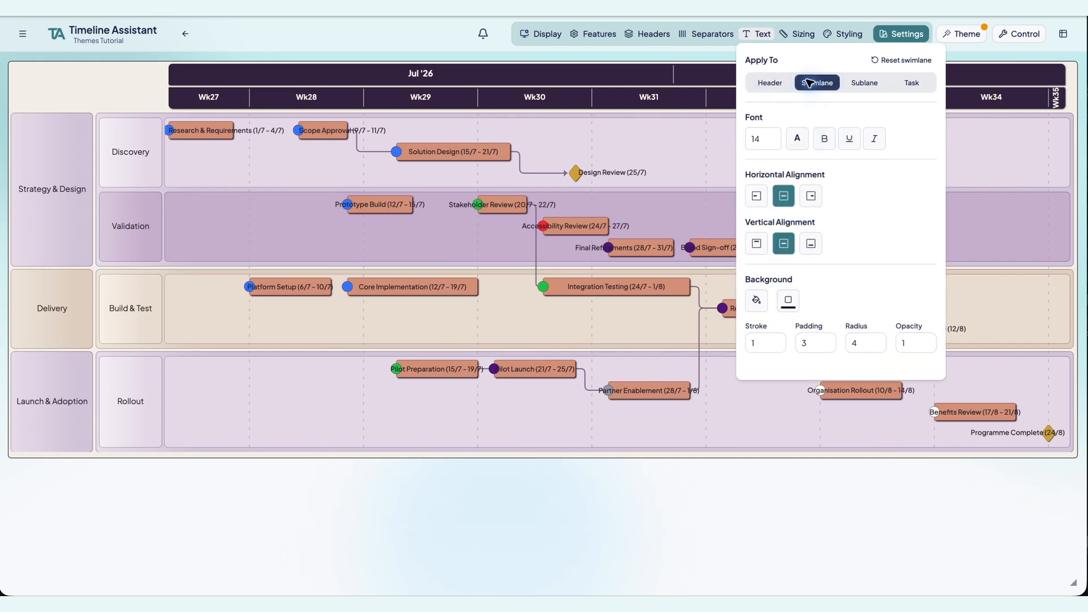
pyautogui.press('Tab')
pyautogui.write('16')
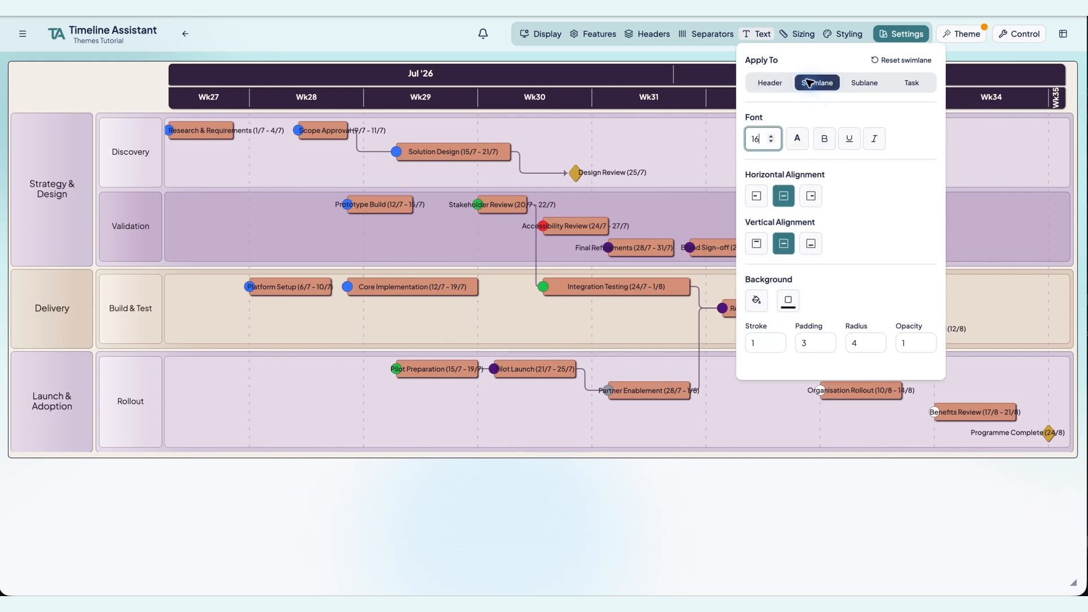
pyautogui.click(825, 139)
pyautogui.click(757, 196)
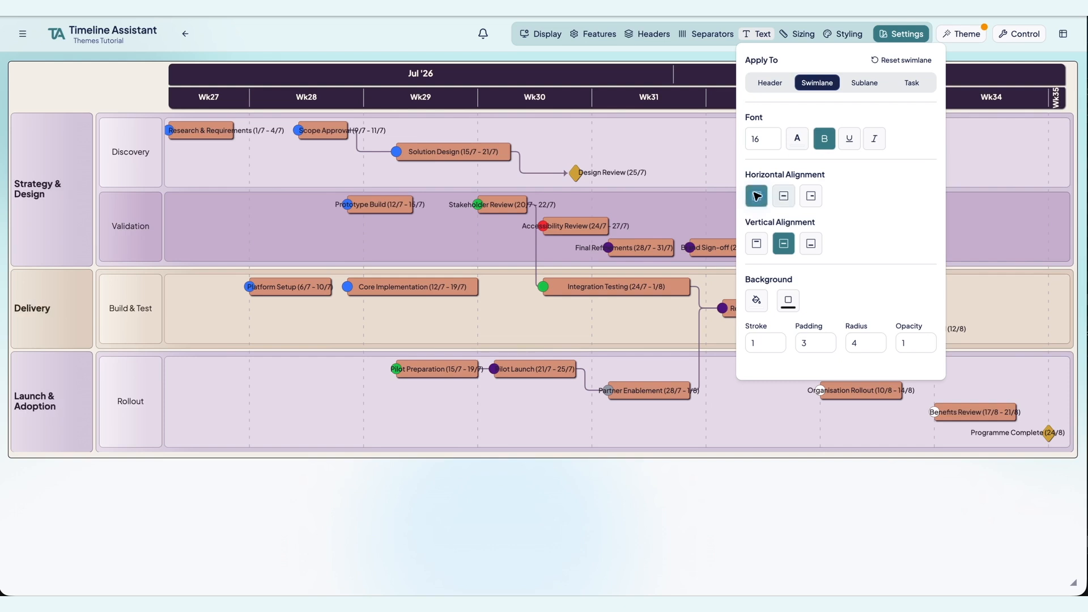
# Give the swimlane text background a padding of 5, a radius of 5 and an opacity of 0.82
pyautogui.press('Tab')
pyautogui.press('Tab')
pyautogui.write('5')
pyautogui.press('Tab')
pyautogui.write('5')
pyautogui.press('Tab')
pyautogui.write('0.82')
# Set the sublane text to font size 15 and align it left
pyautogui.click(864, 83)
pyautogui.press('Tab')
pyautogui.press('Up')
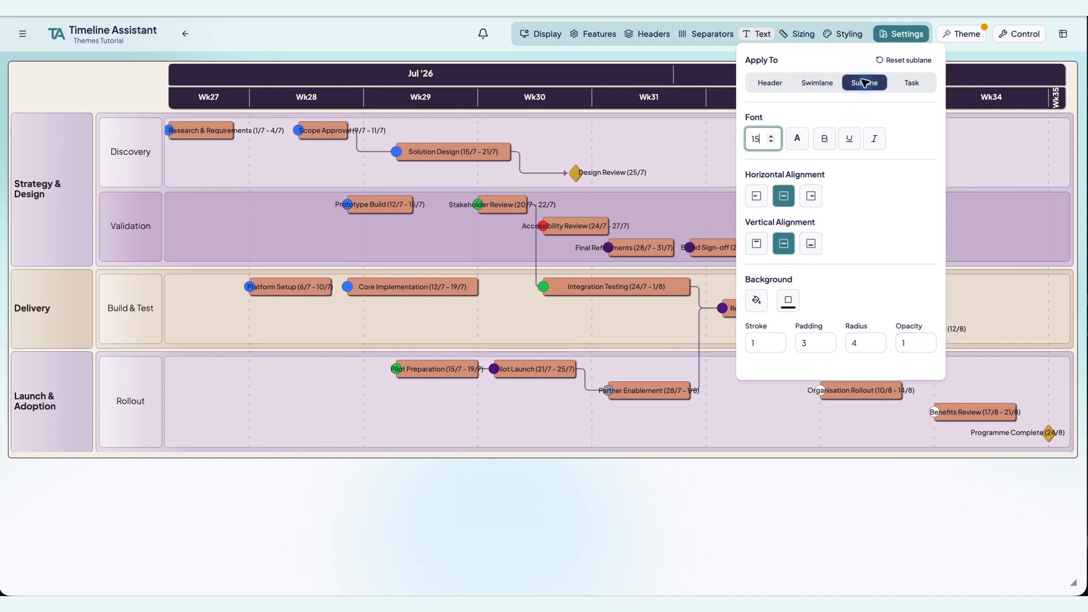
pyautogui.click(756, 196)
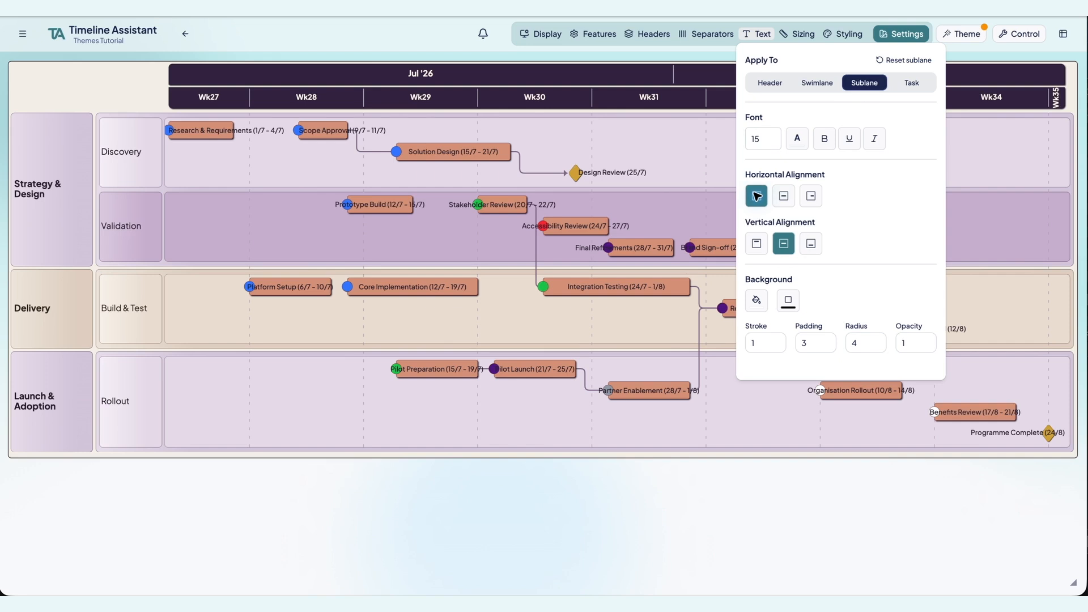
# Give the sublane text background a padding of 4 and an opacity of 0.76
pyautogui.press('Tab')
pyautogui.press('Tab')
pyautogui.press('Up')
pyautogui.press('Tab')
pyautogui.press('Tab')
pyautogui.write('0.76')
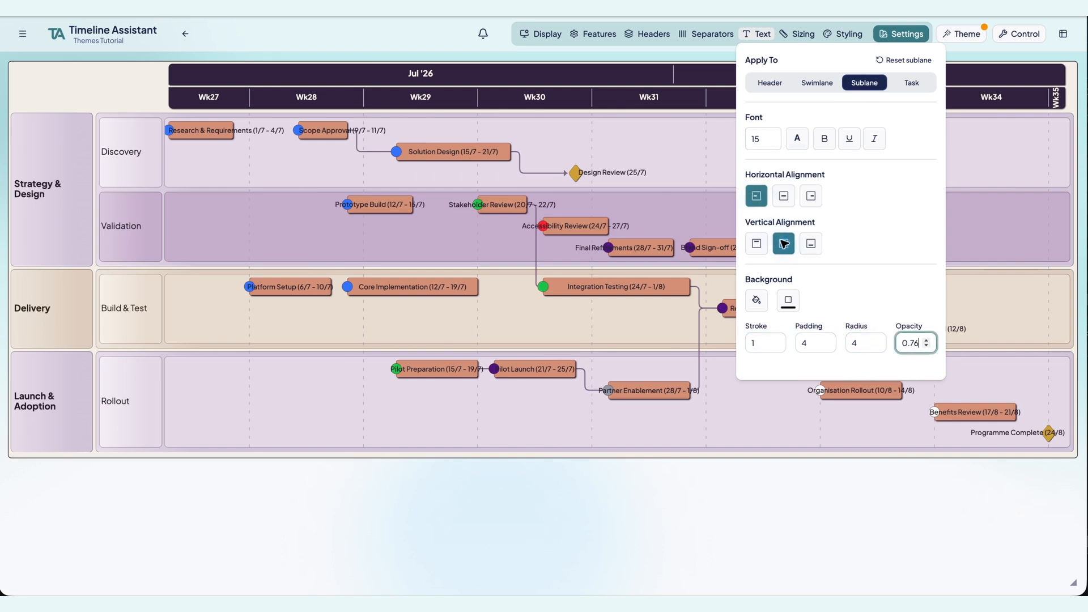
# Set the task text to font size 14
pyautogui.click(912, 83)
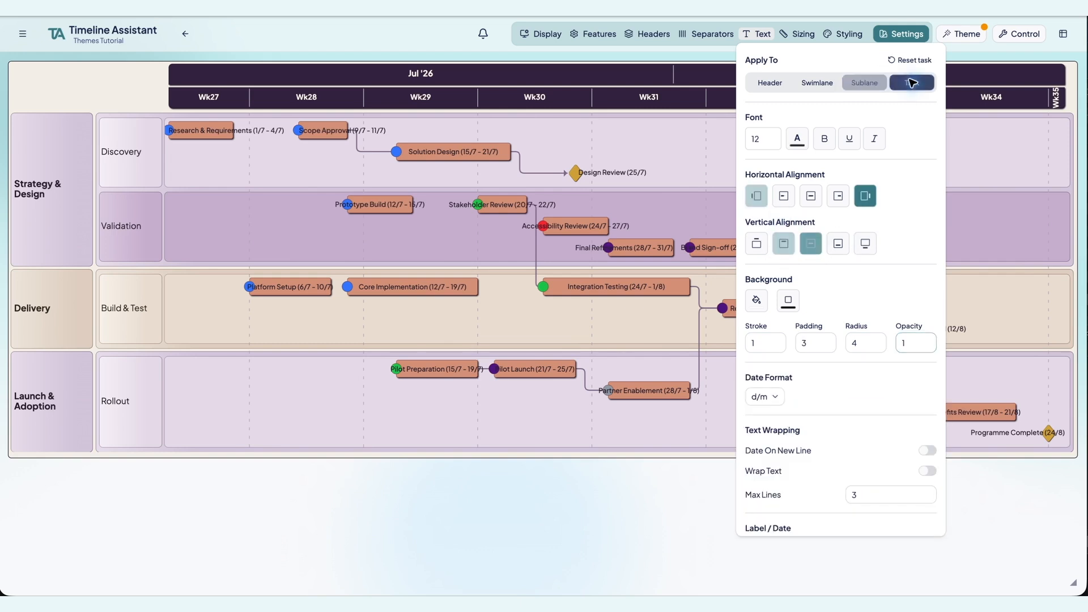
pyautogui.press('Tab')
pyautogui.press('Up')
pyautogui.press('Up')
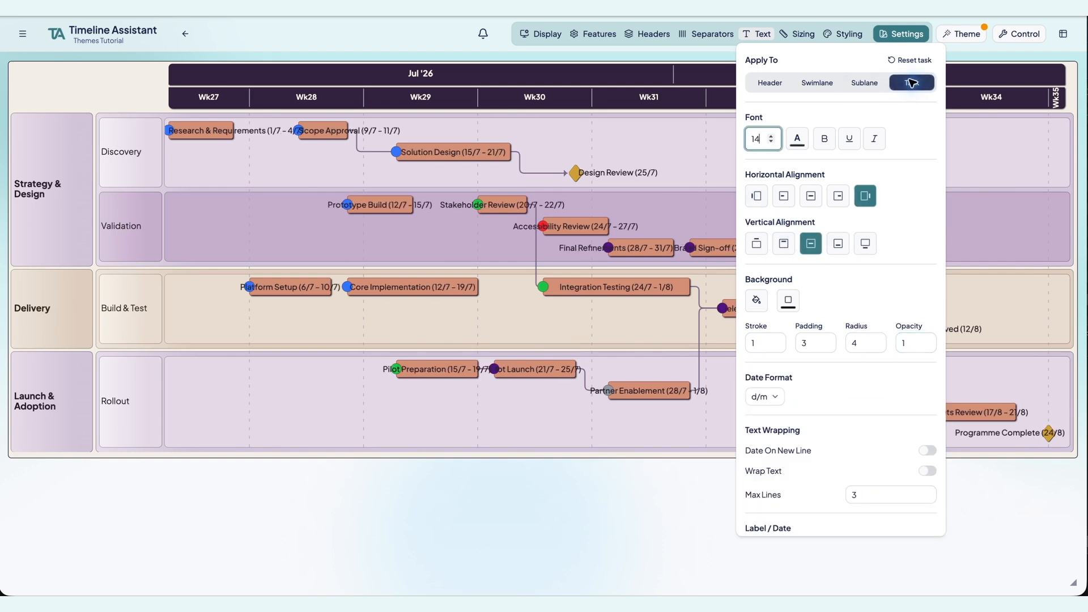
# Make the task text bold and centre it horizontally
pyautogui.click(825, 138)
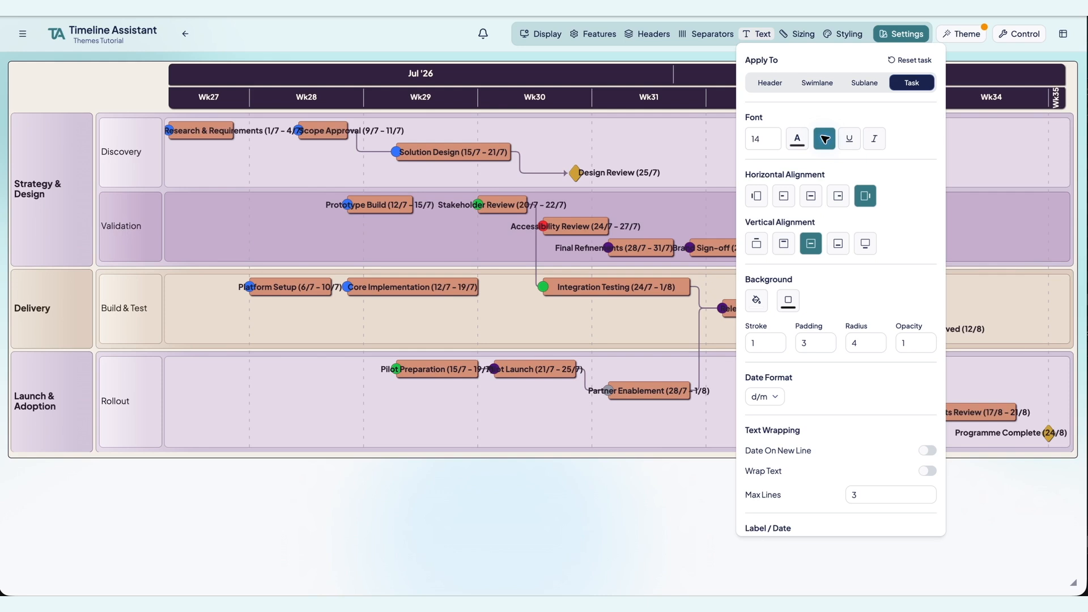
pyautogui.click(811, 196)
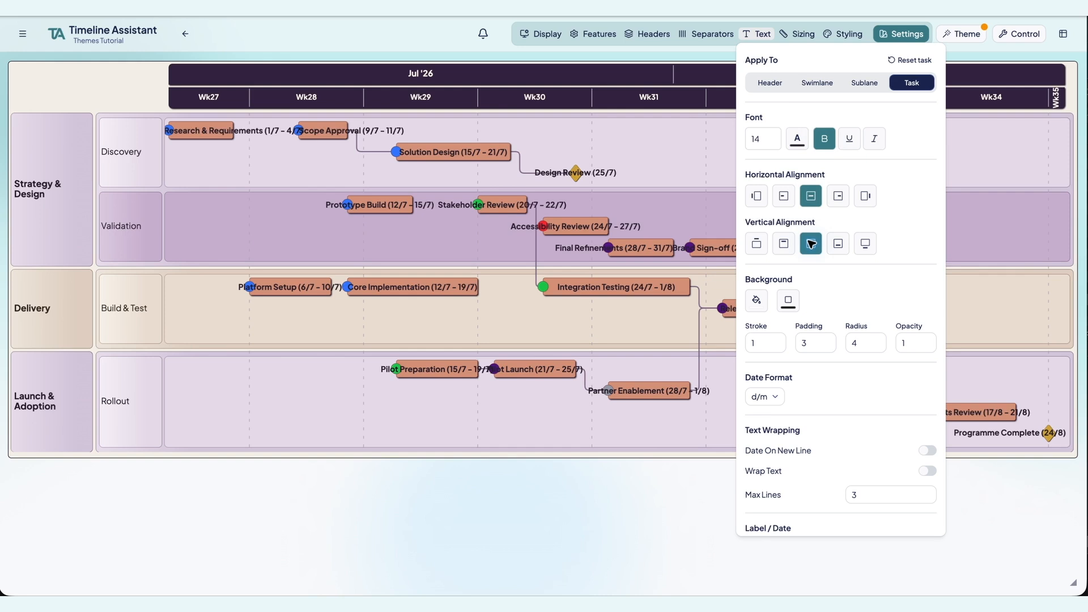
# Wrap the task text to a maximum of 2 lines and set its date display to No Dates
pyautogui.scroll(-2, 811, 244)
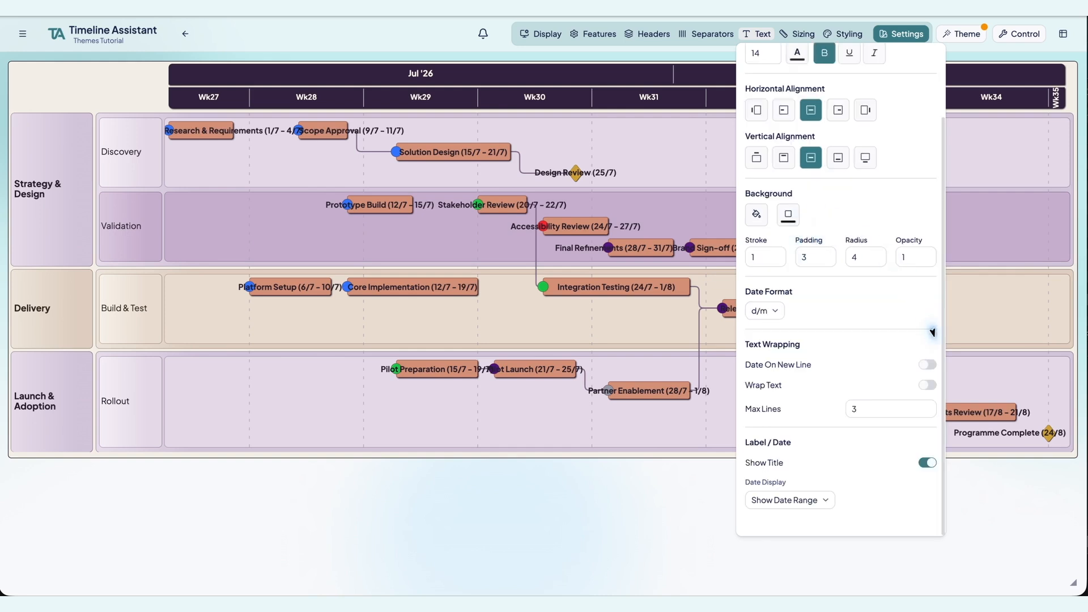
pyautogui.click(928, 365)
pyautogui.click(928, 364)
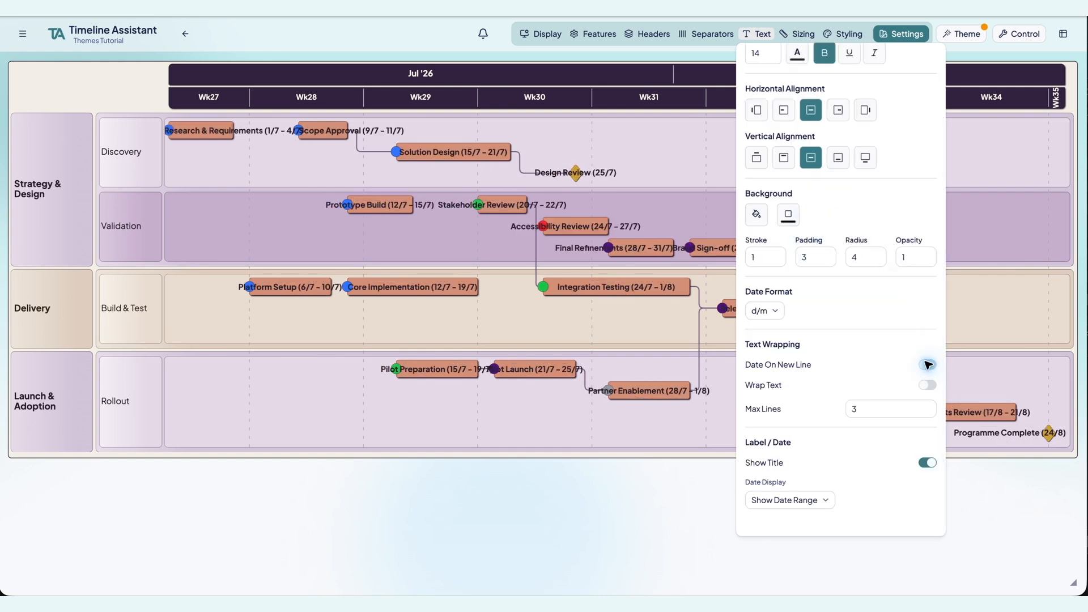
pyautogui.click(928, 385)
pyautogui.press('Tab')
pyautogui.write('2')
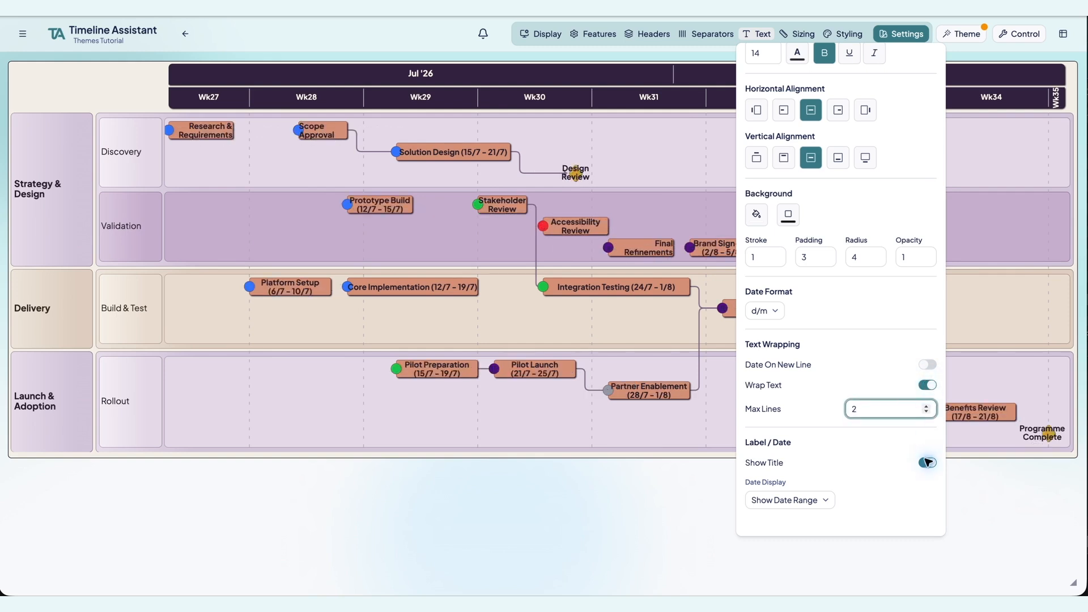
pyautogui.click(928, 462)
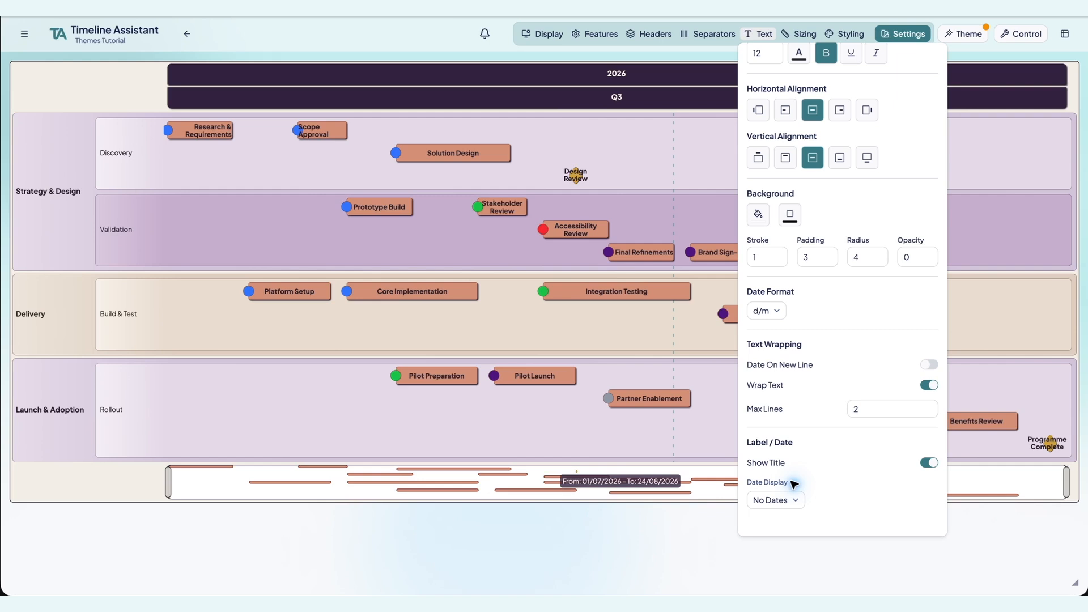
# Set the timeline separators to Weeks with the color #B7A8BC, and have the headers show months above weeks
pyautogui.click(703, 34)
pyautogui.click(703, 34)
pyautogui.click(692, 159)
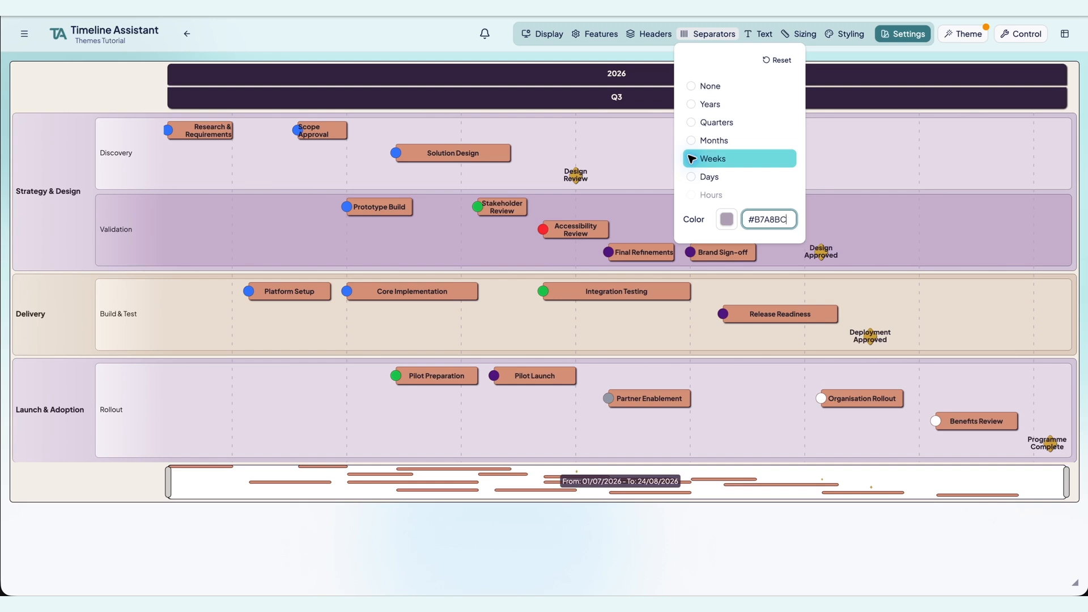
pyautogui.click(649, 34)
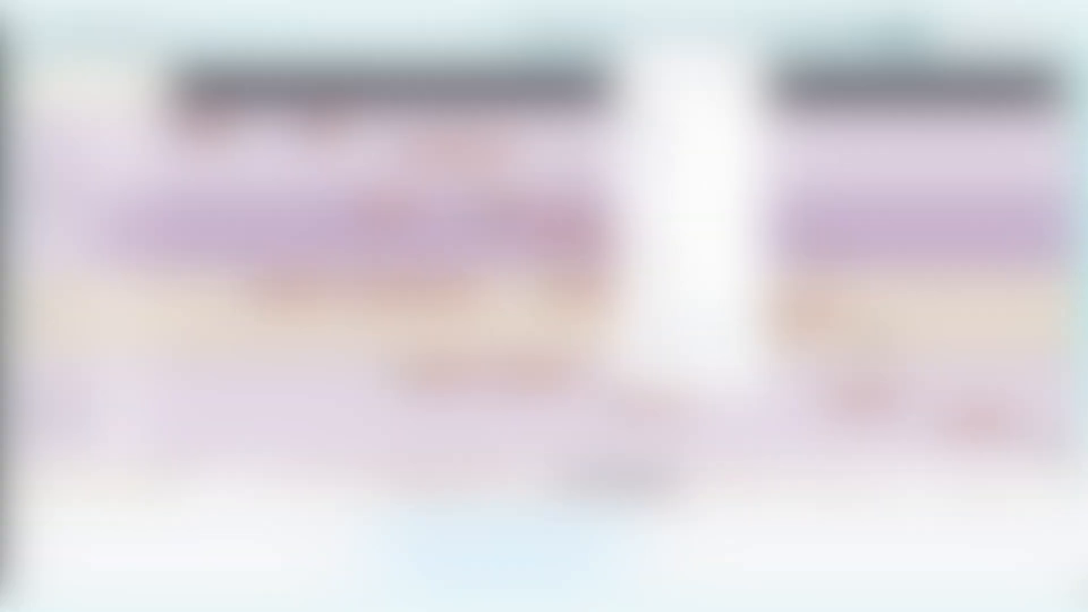
pyautogui.click(703, 330)
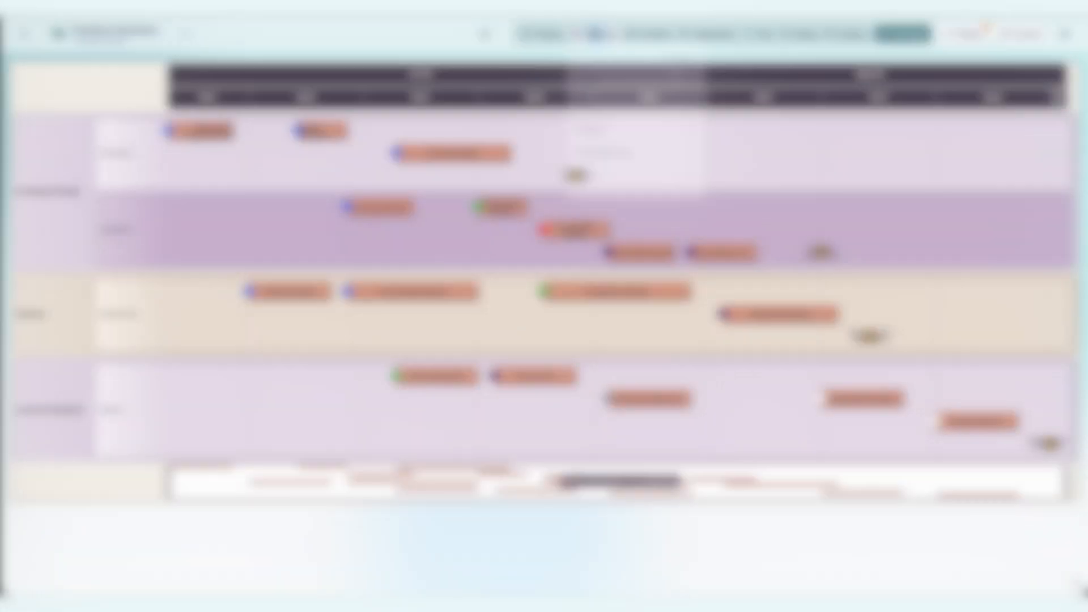
# Set the swimlane type to Boxes with the mini map and brush hidden, and open the display options
pyautogui.click(594, 34)
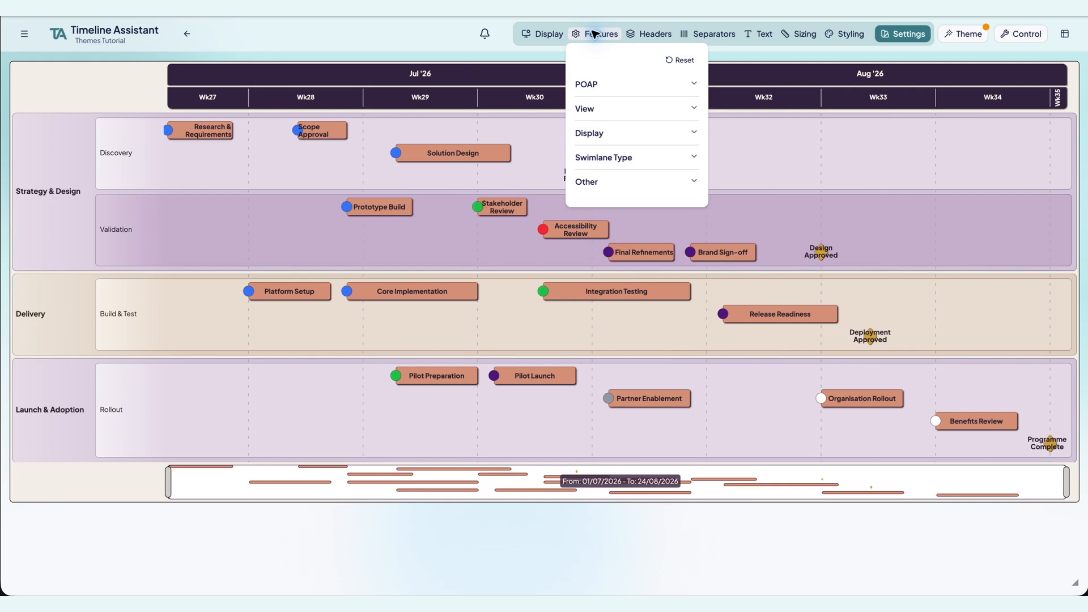
pyautogui.click(636, 84)
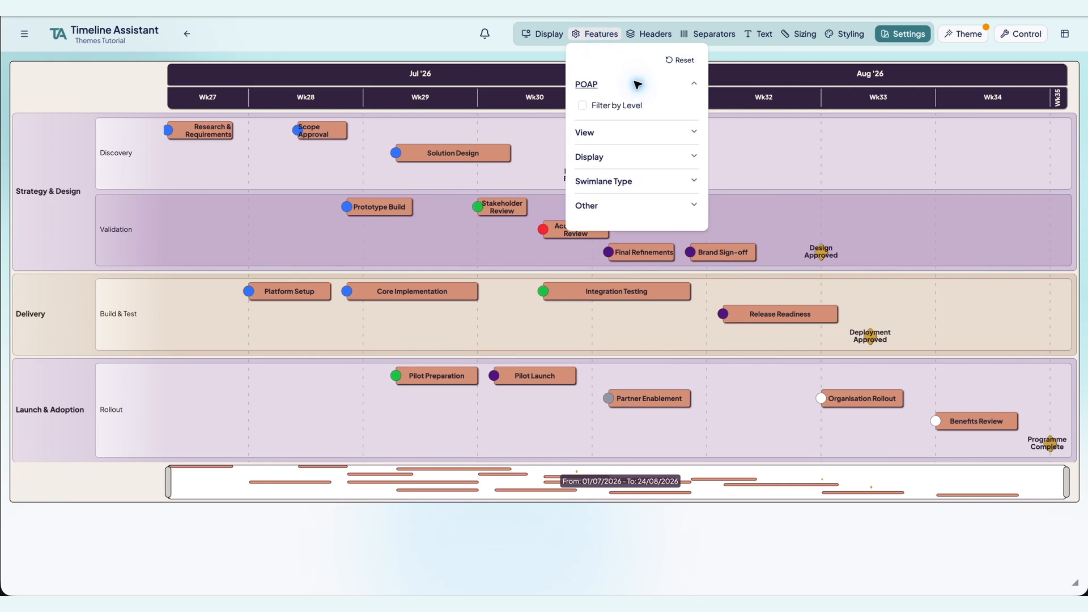
pyautogui.click(582, 105)
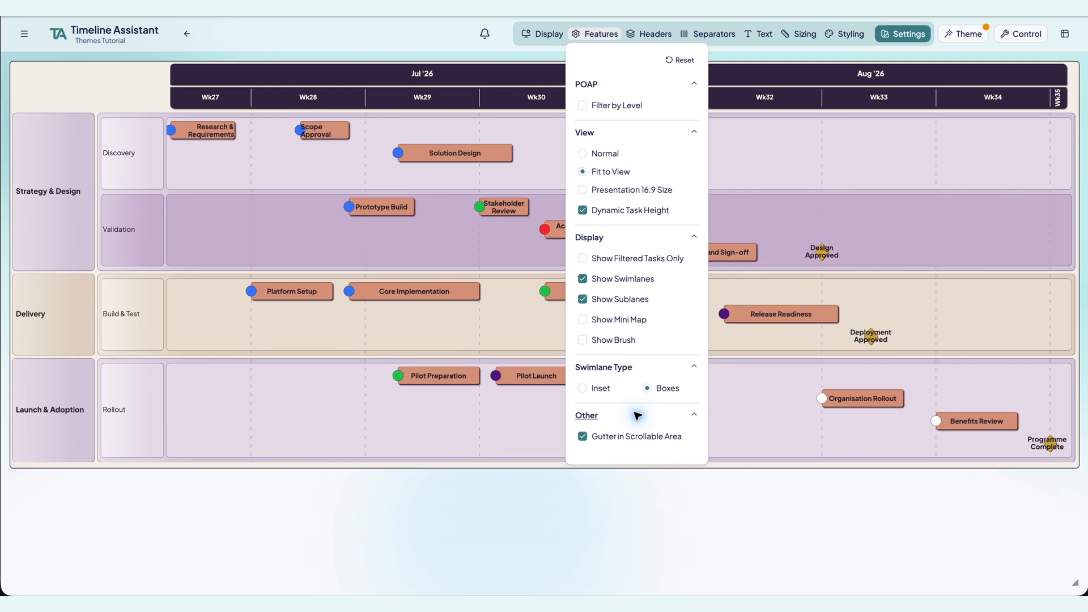
pyautogui.click(543, 33)
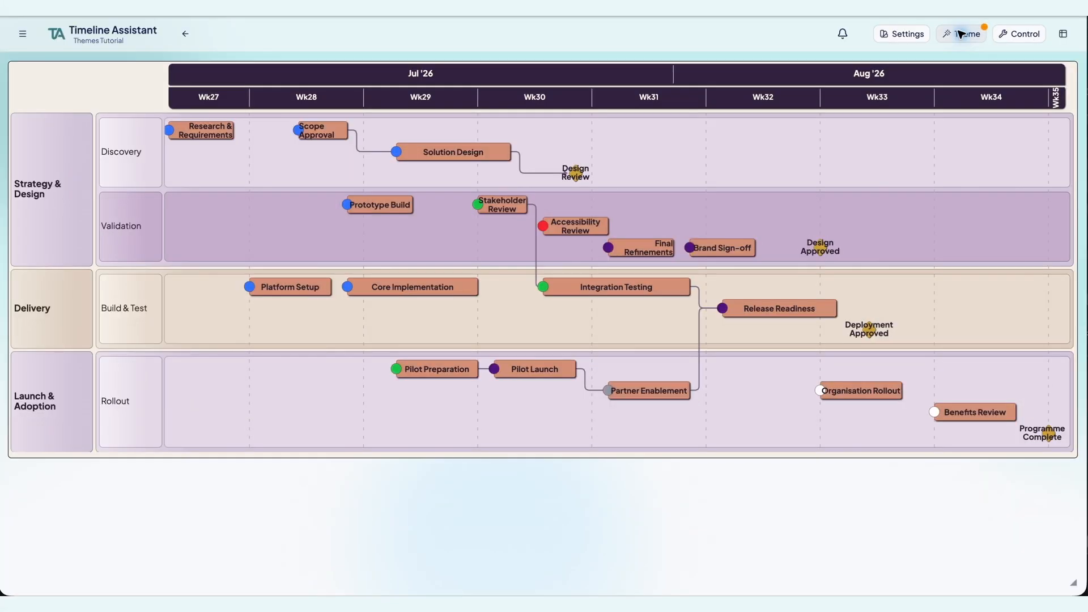
# Save the current timeline settings as a new personal theme named Corporate Theme
pyautogui.click(962, 35)
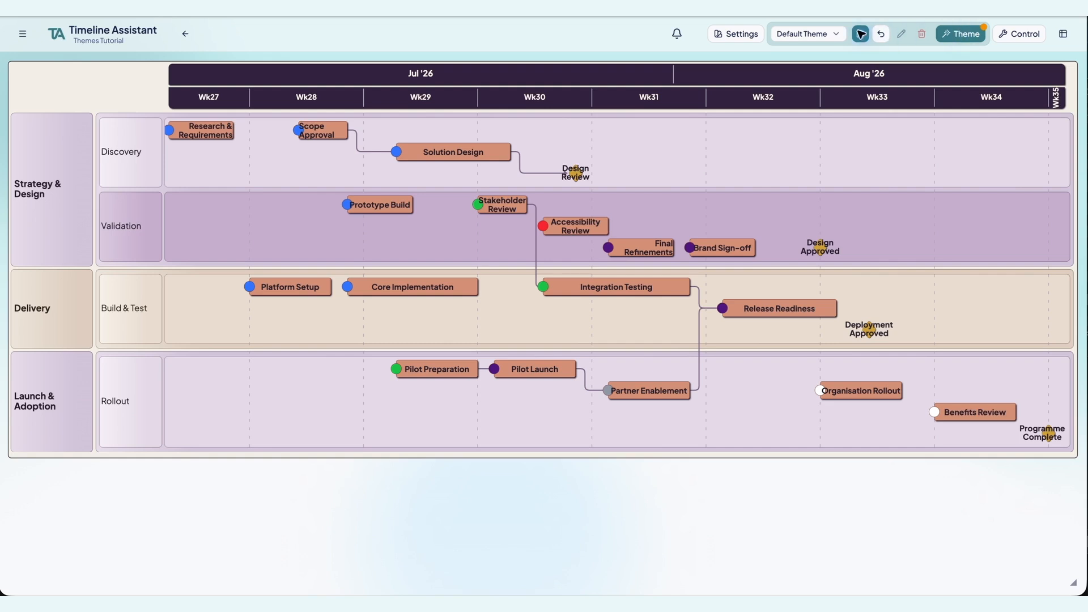
pyautogui.click(861, 34)
pyautogui.write('Corporate Theme')
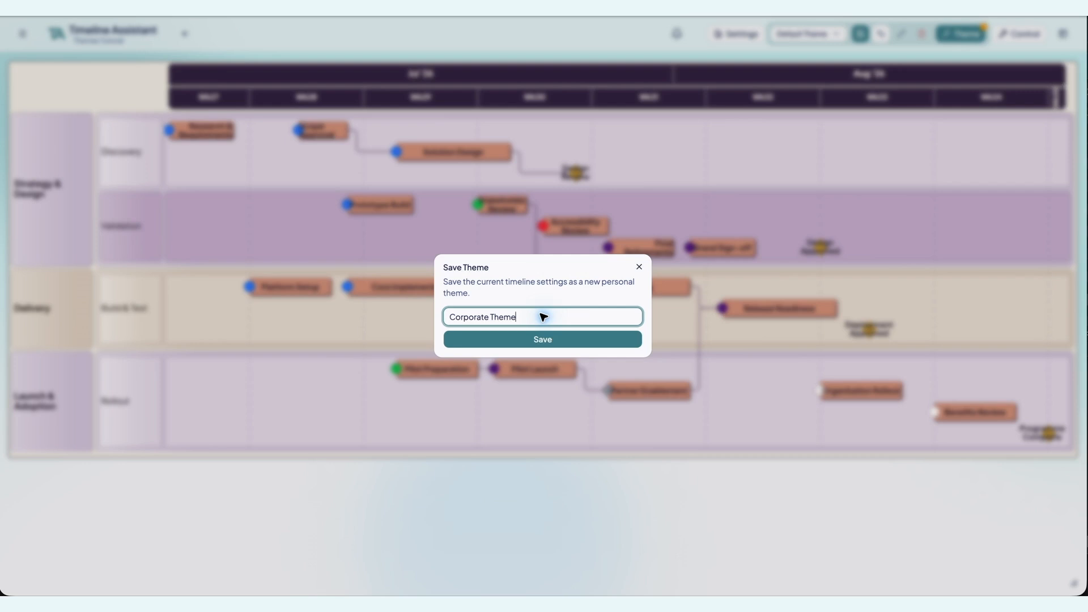
pyautogui.click(543, 339)
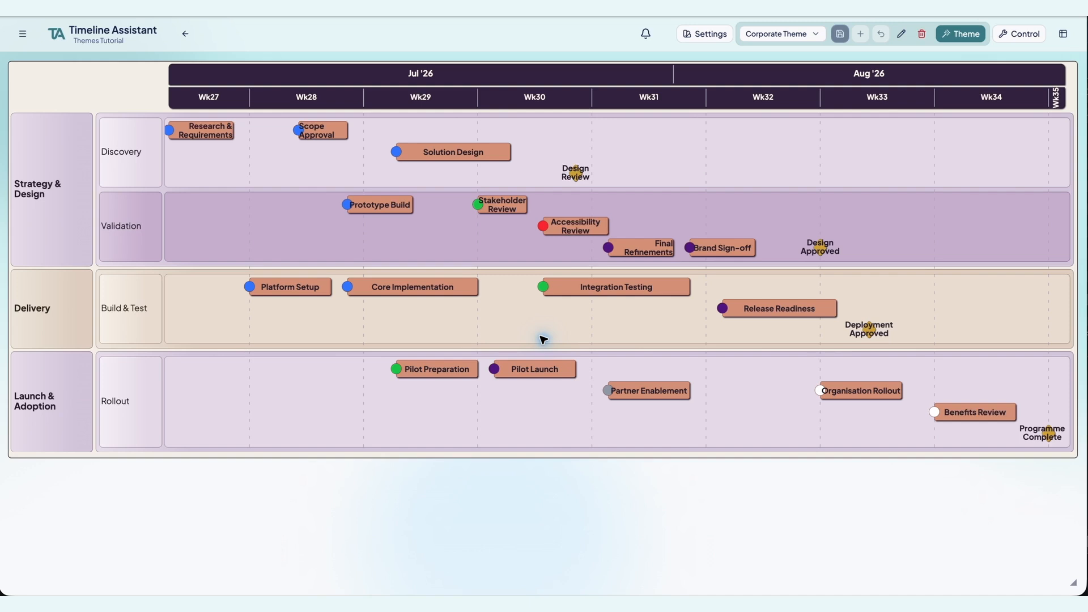
# Open the Timeline DB Demo timeline from the timelines overview and apply the personal Corporate Theme to it
pyautogui.click(185, 34)
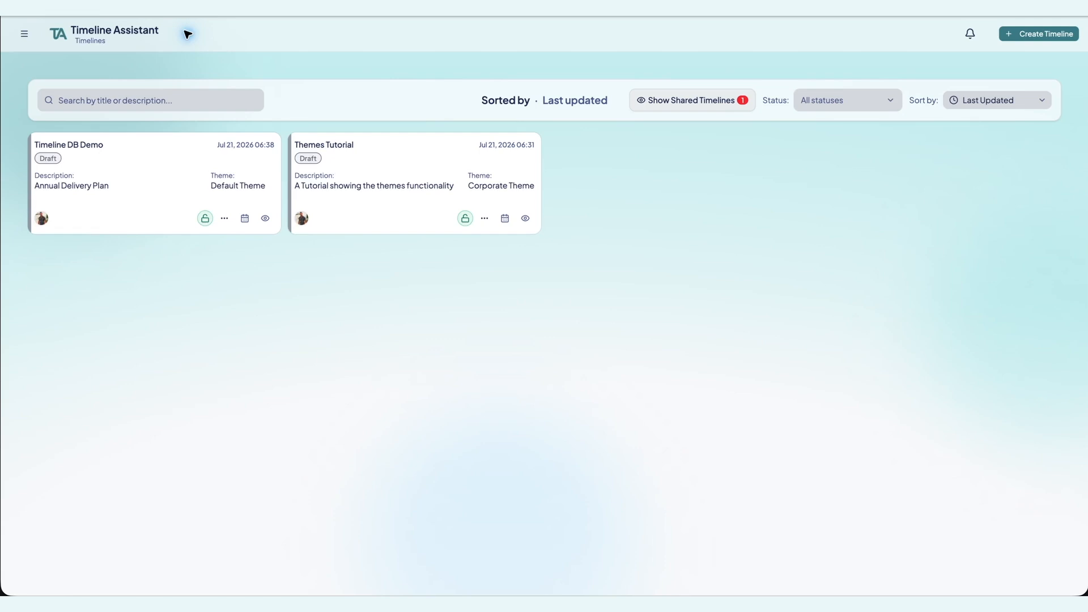
pyautogui.click(265, 218)
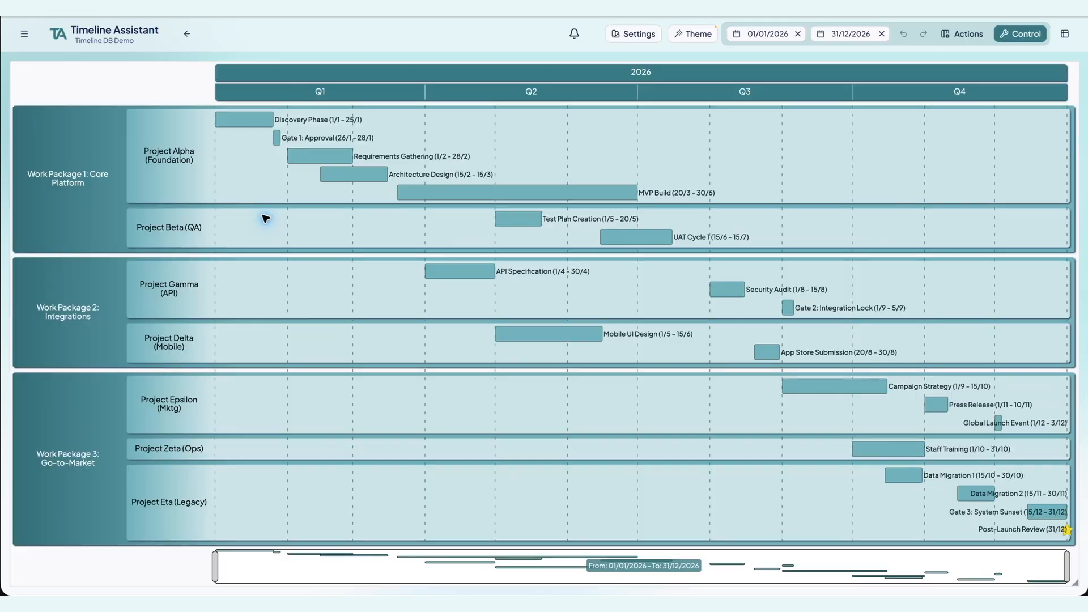
pyautogui.click(693, 34)
pyautogui.click(810, 34)
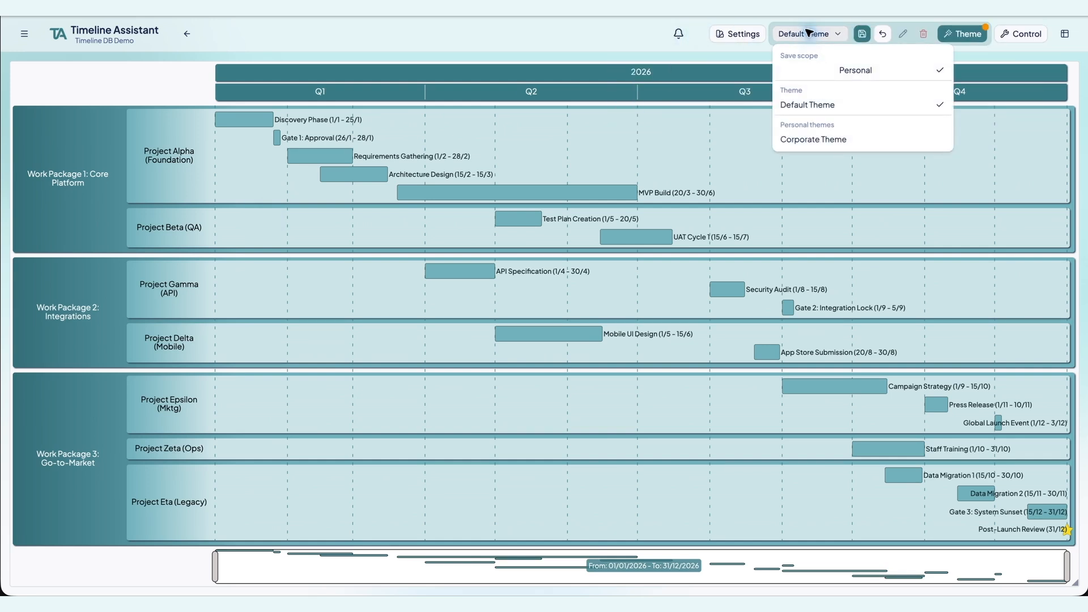
pyautogui.click(863, 140)
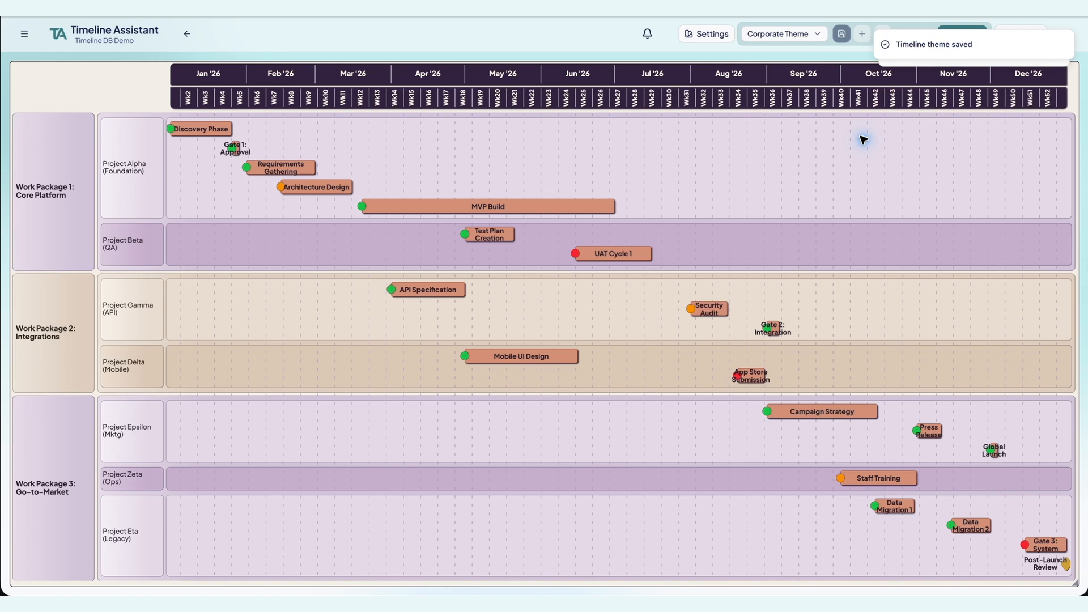